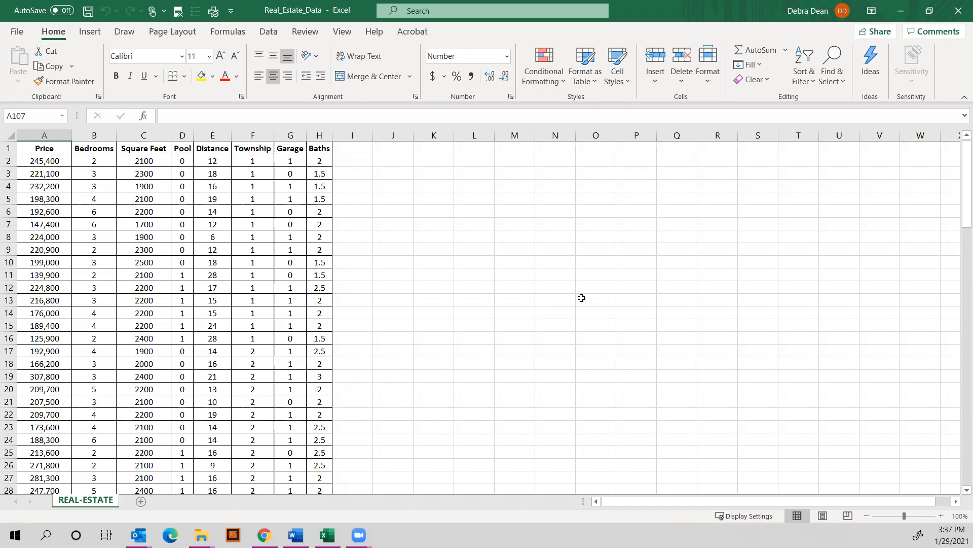
Step: Select the price values in A2:A106 and examine their summary statistics in the status bar and its customization options
click(379, 201)
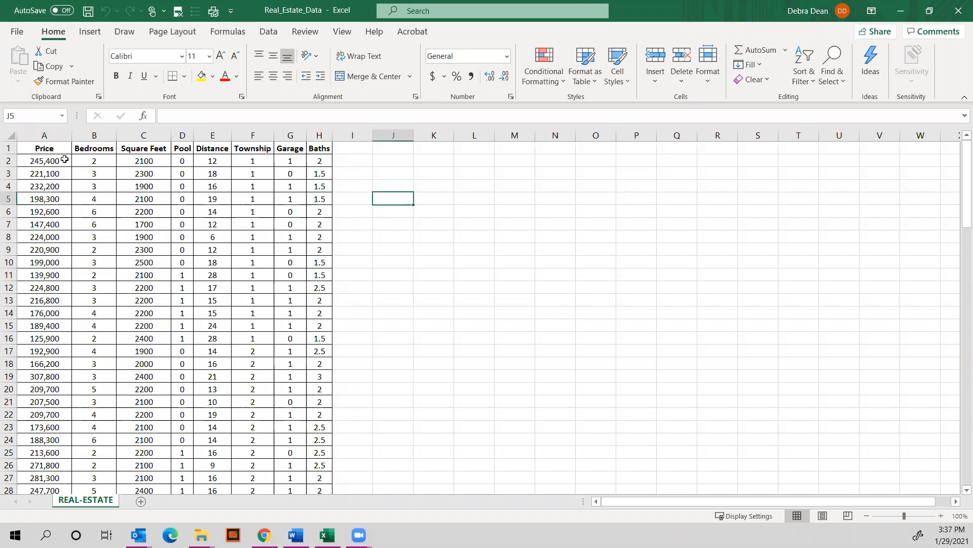
drag(53, 159, 53, 151)
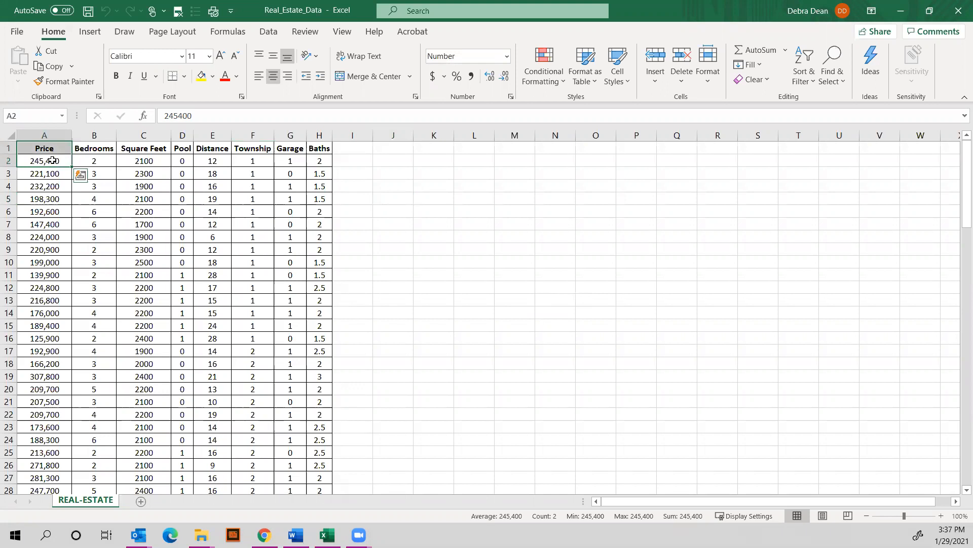
drag(48, 162, 37, 456)
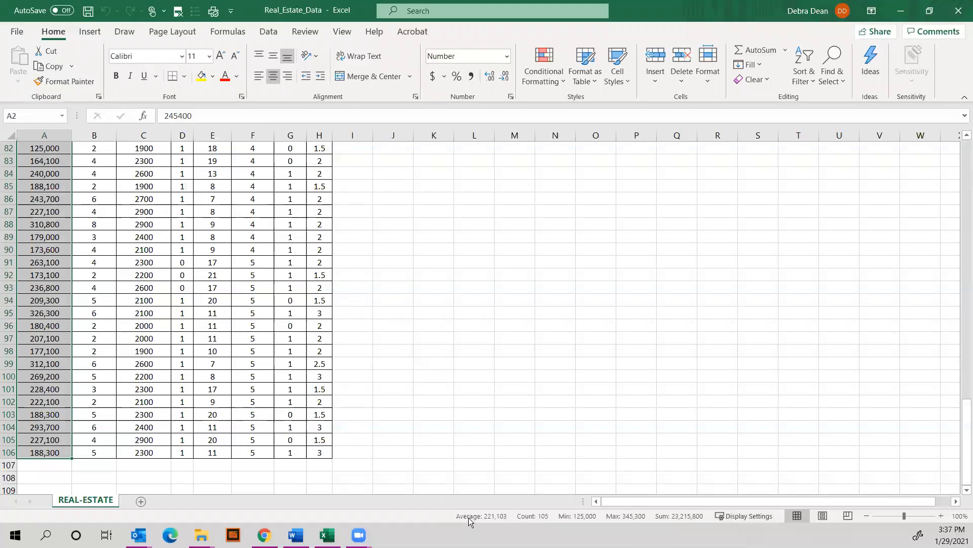
right_click(436, 517)
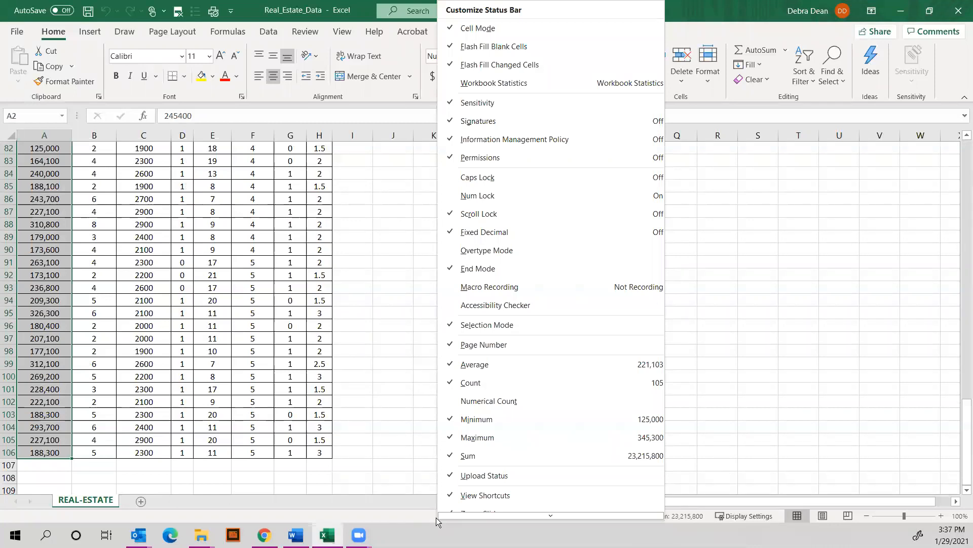
mouse_move(438, 517)
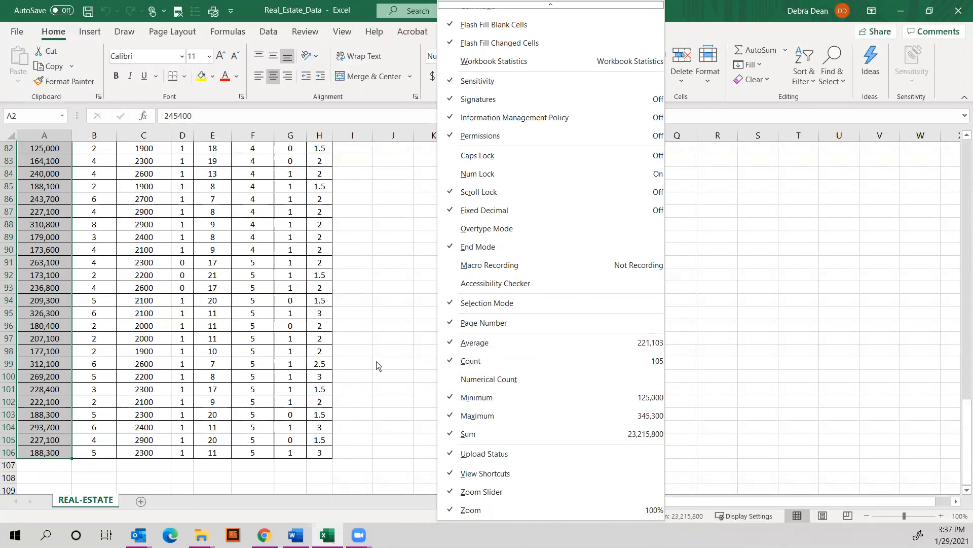
key(Escape)
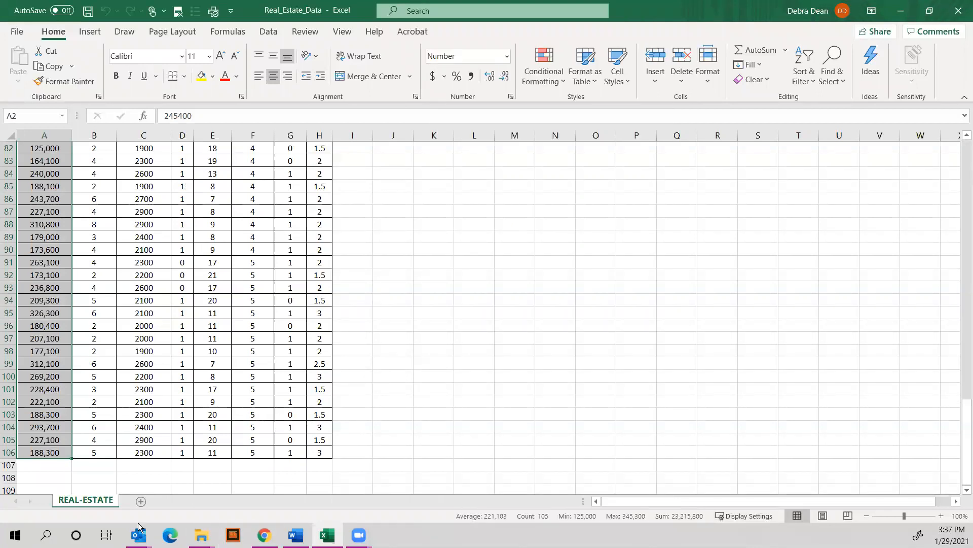
Step: Select cell A108, two rows below the last price entry
click(51, 478)
scroll(375, 383, down, 1)
scroll(375, 384, down, 2)
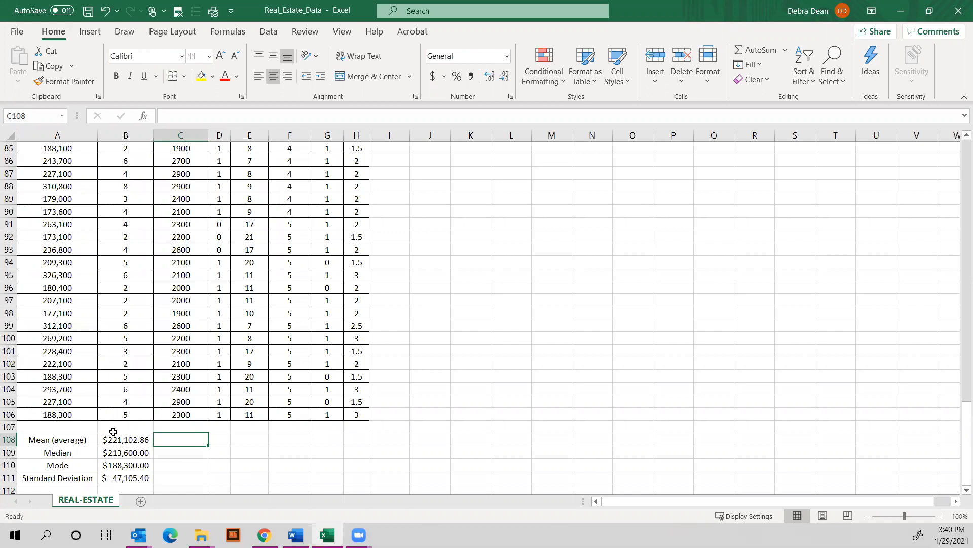
Step: Freeze the worksheet's top row so the column headings stay visible
scroll(41, 361, up, 20)
scroll(39, 359, up, 8)
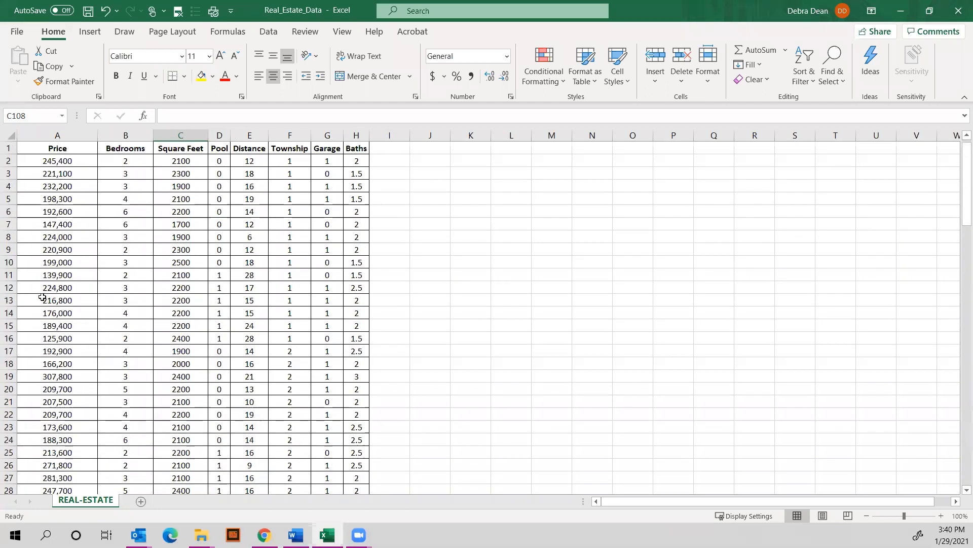
click(64, 150)
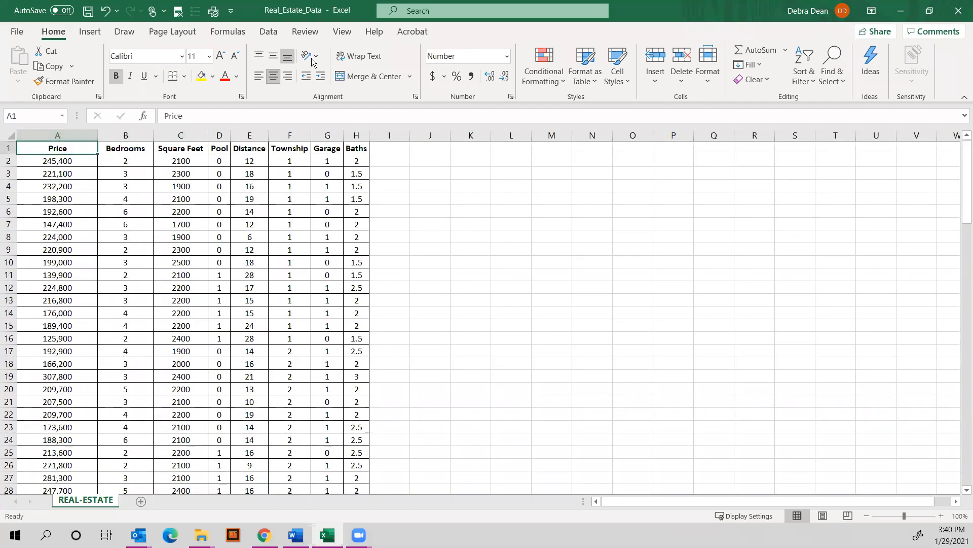
click(342, 32)
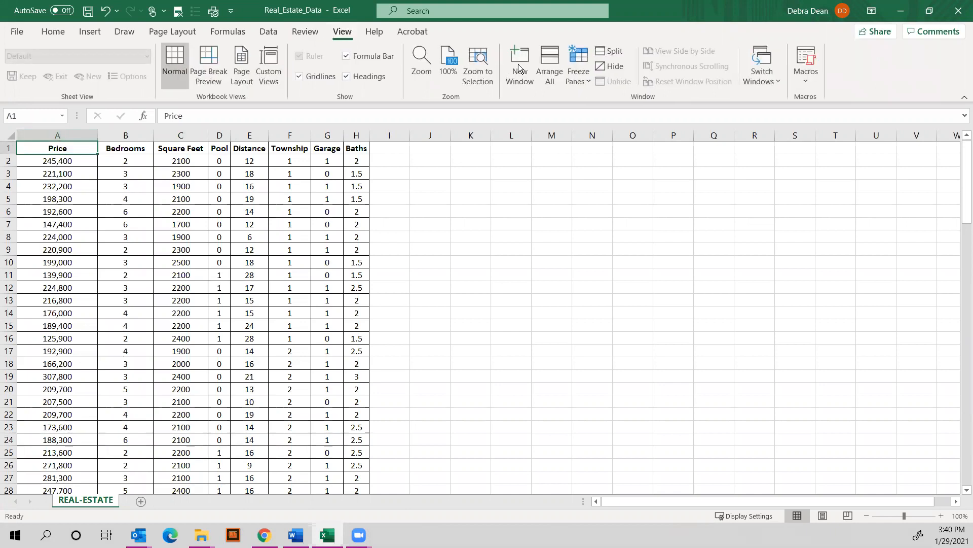
click(579, 68)
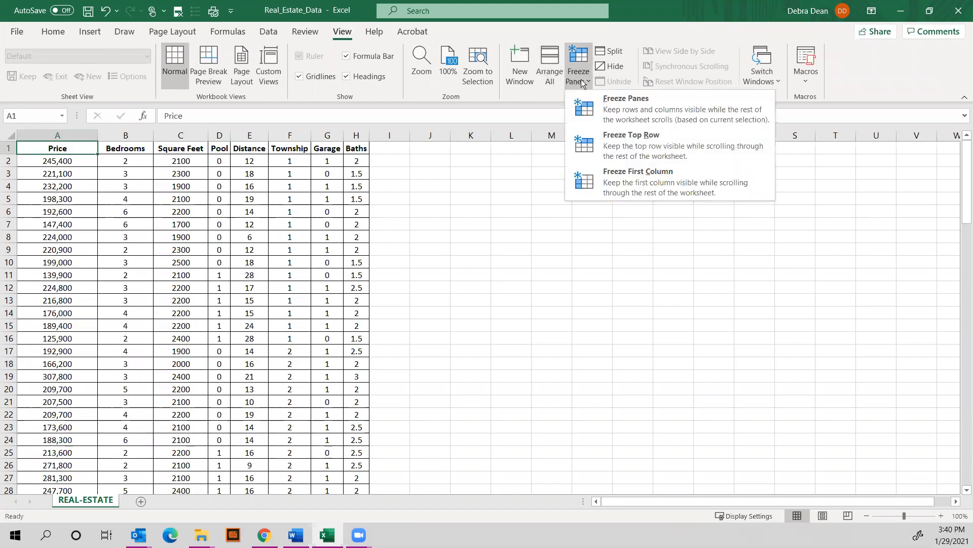
click(600, 134)
Step: In cell C108 beside the mean, search the functions for "mean" and insert the AVERAGE function
scroll(70, 248, down, 7)
scroll(69, 248, down, 2)
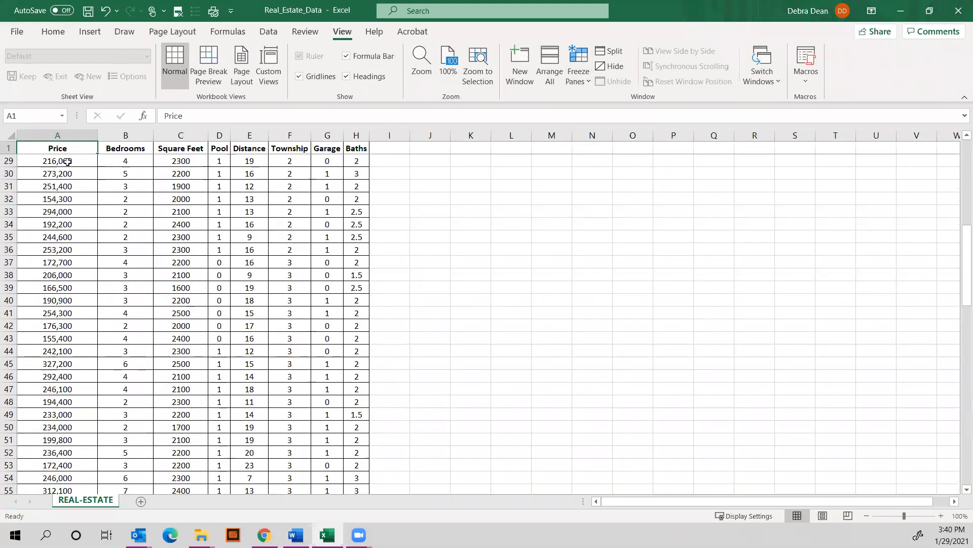
scroll(105, 280, down, 5)
scroll(104, 280, down, 17)
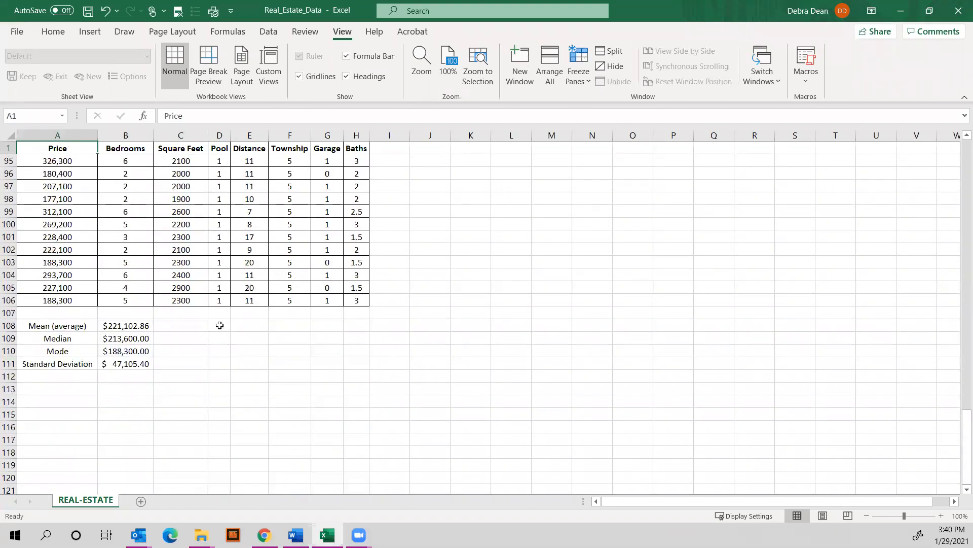
click(187, 324)
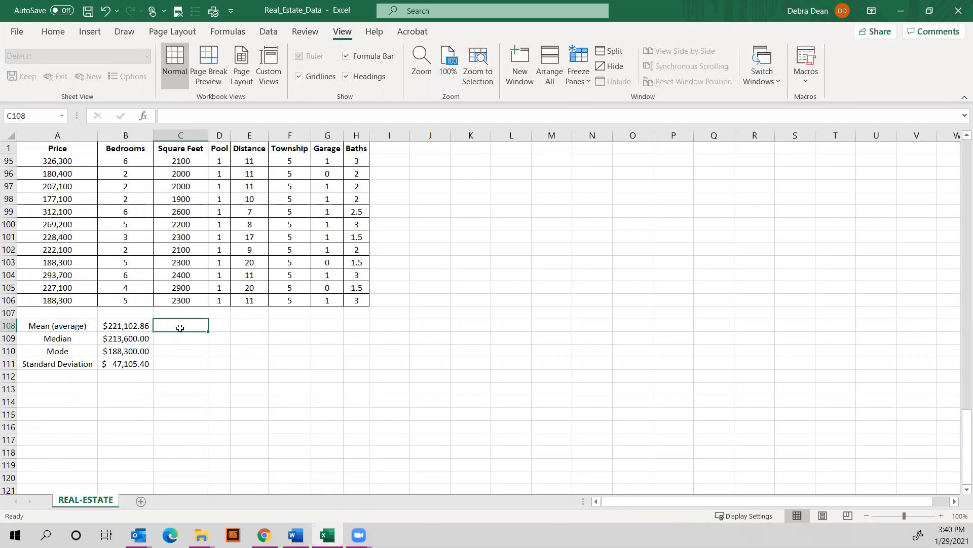
click(144, 117)
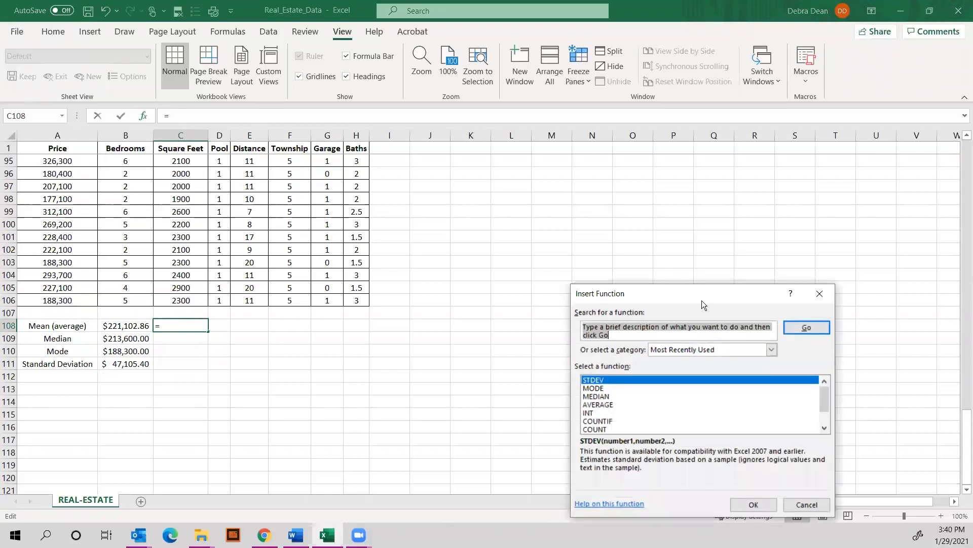
text(mean)
key(Return)
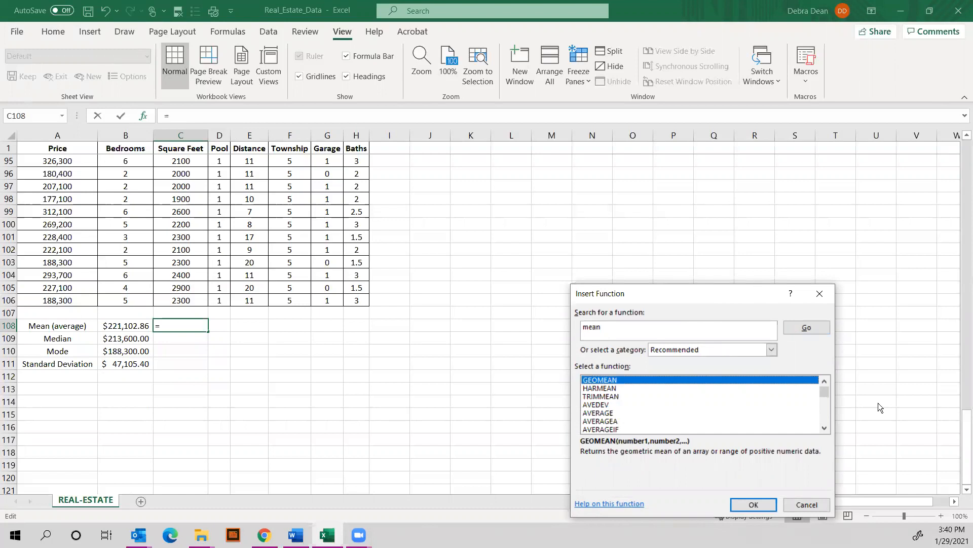
click(603, 413)
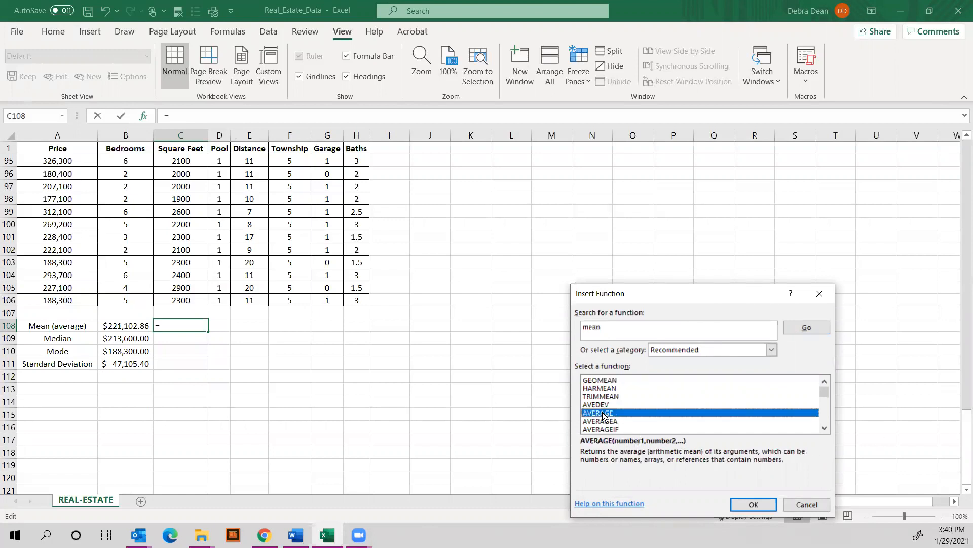
click(754, 505)
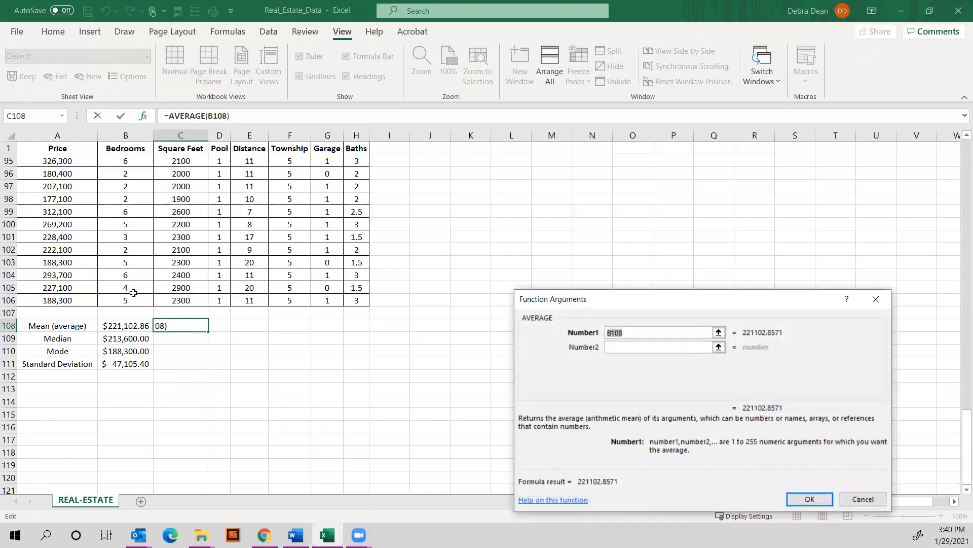
Step: Set the AVERAGE function's first argument to the price range A2:A106 and enter the formula
scroll(96, 277, up, 20)
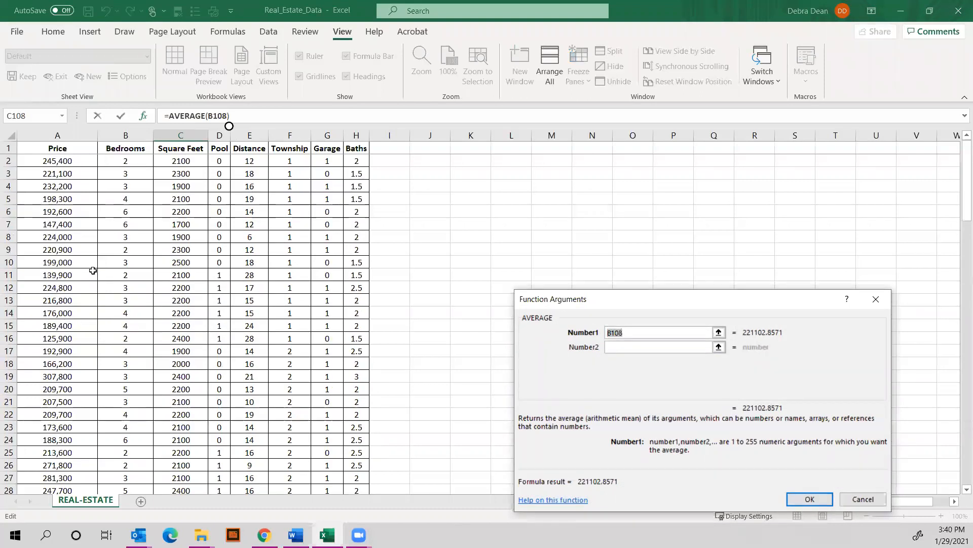
click(70, 161)
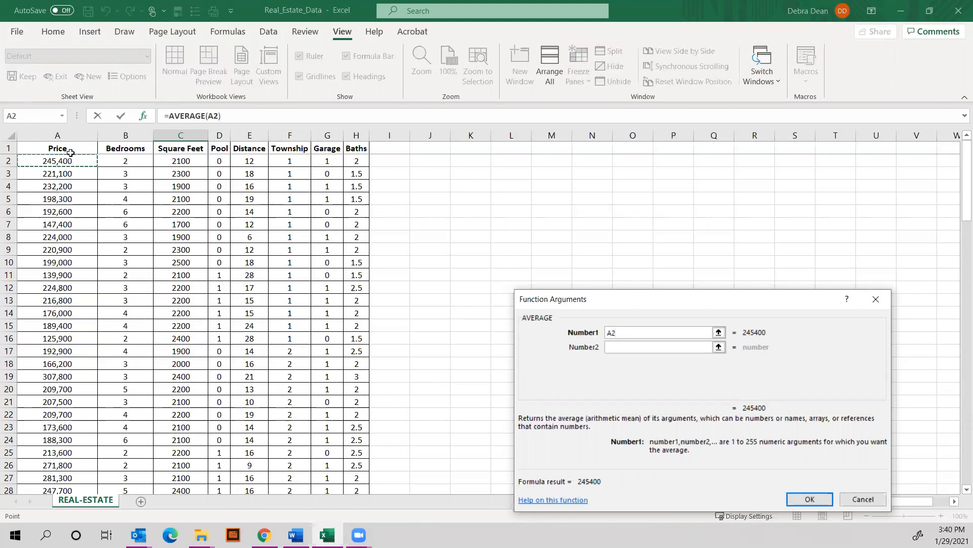
key(ctrl+shift+Down)
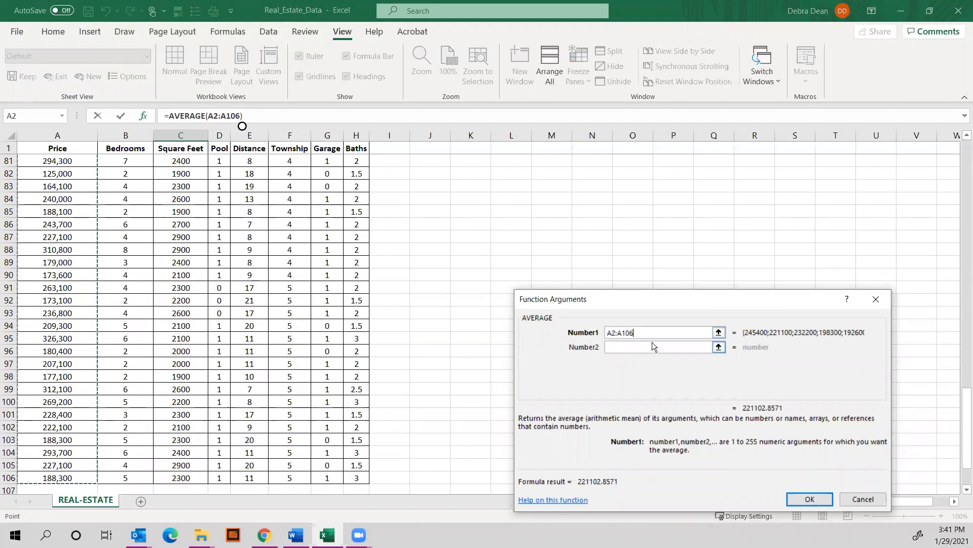
click(809, 497)
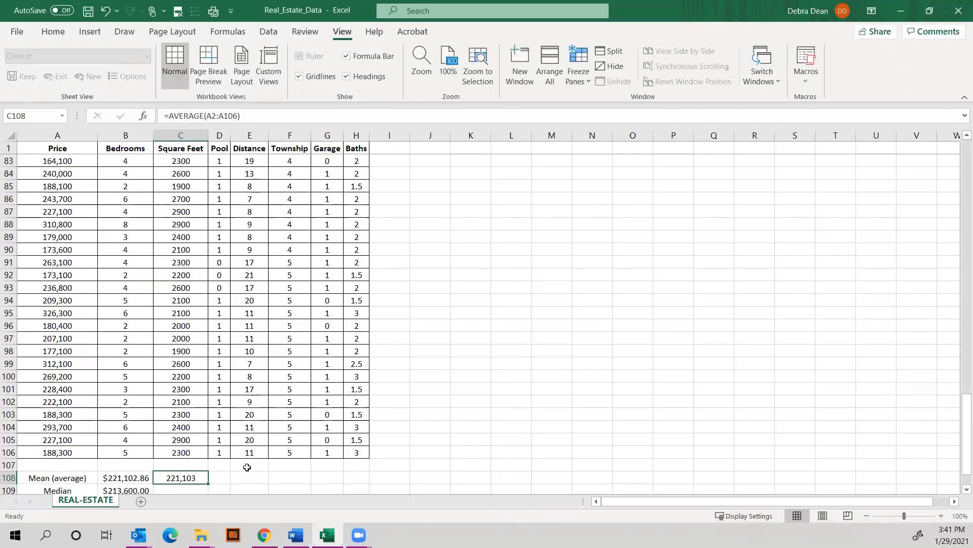
Step: In cell C109, search the functions for "mode" and insert the MODE function
scroll(248, 459, down, 2)
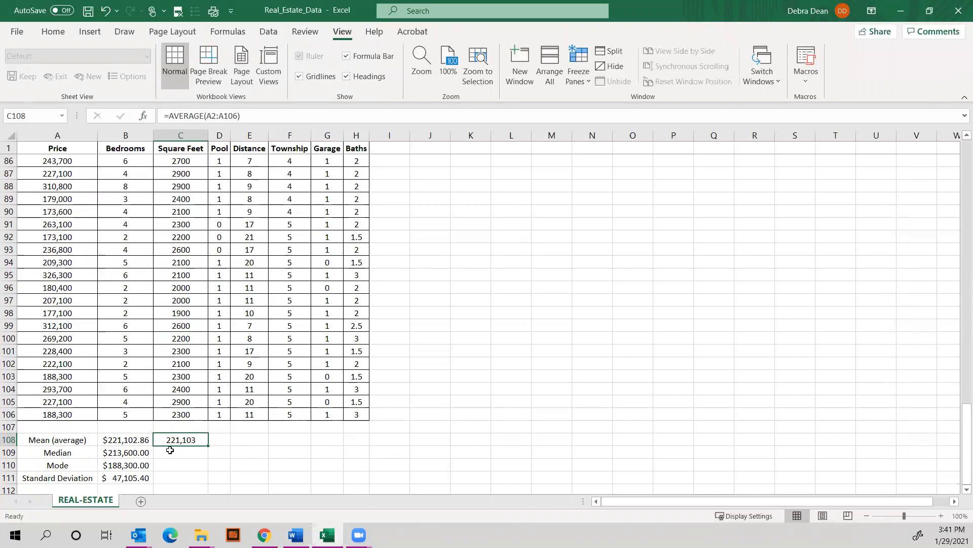
click(175, 452)
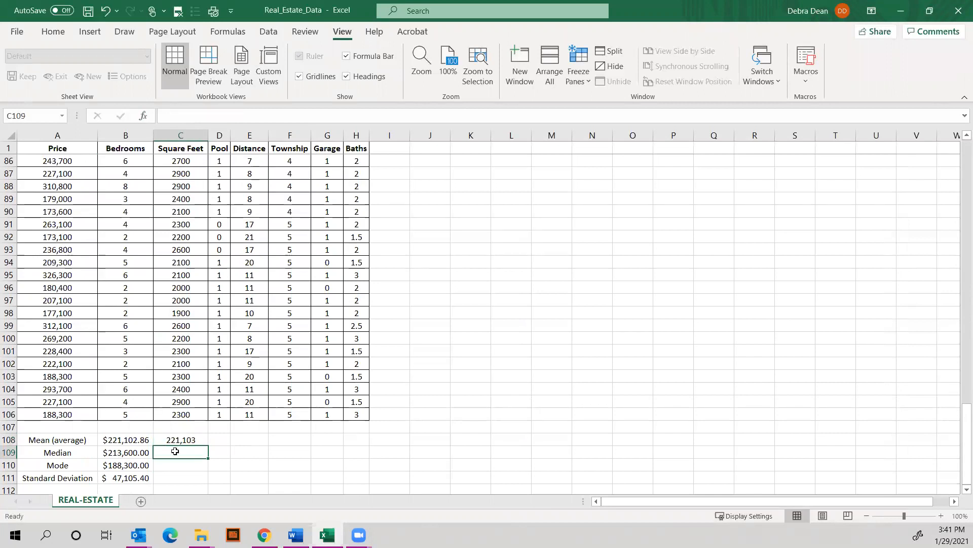
click(145, 116)
text(mode)
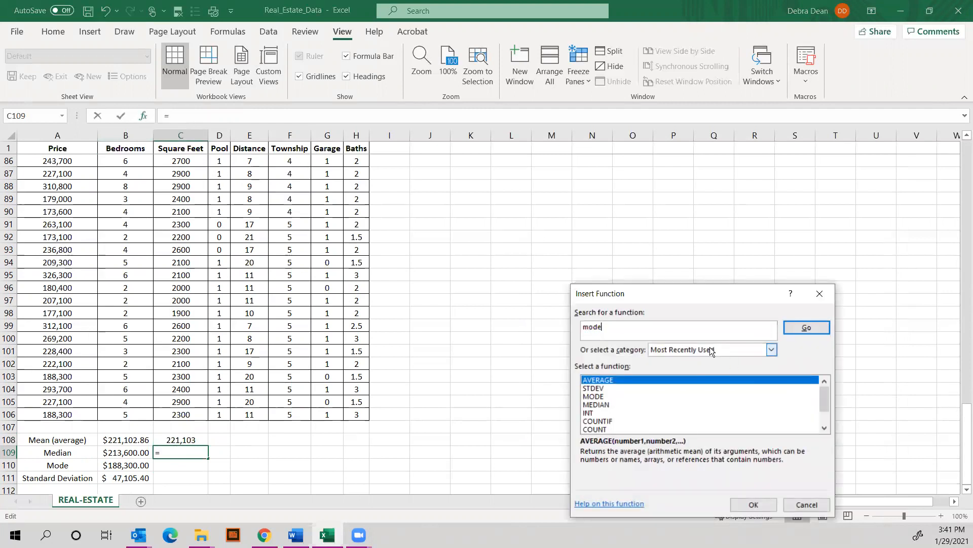
key(Return)
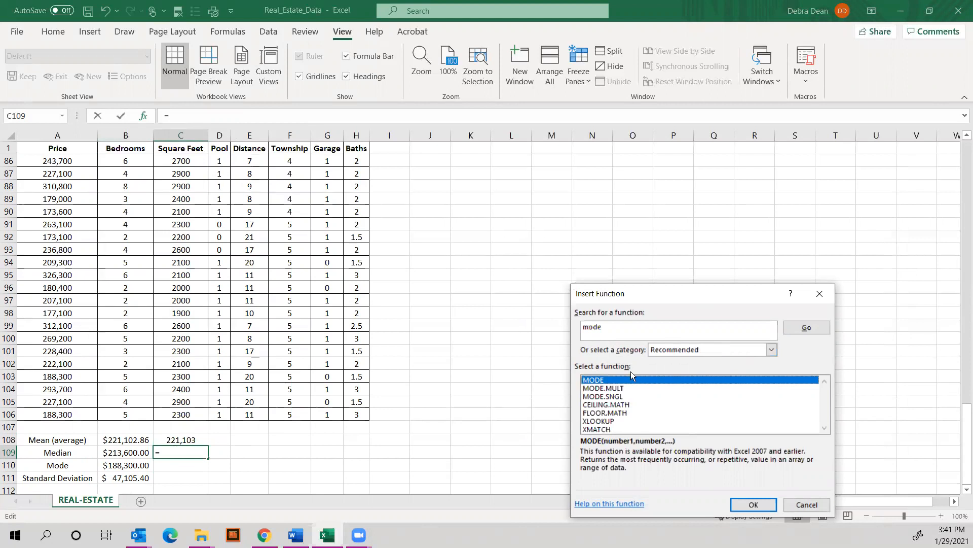
double_click(591, 384)
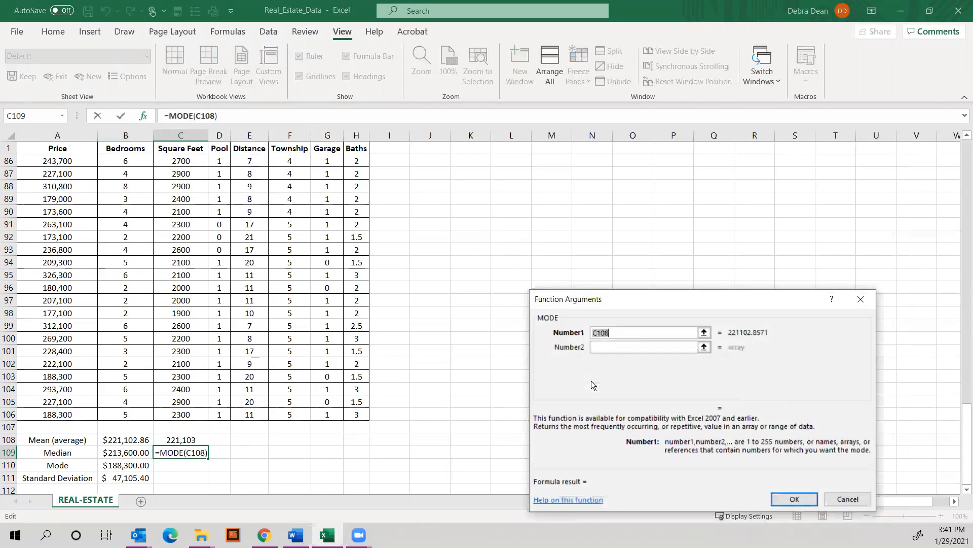
Step: Set the MODE function's first argument to the price range A2:A106 and enter the formula
scroll(53, 223, up, 20)
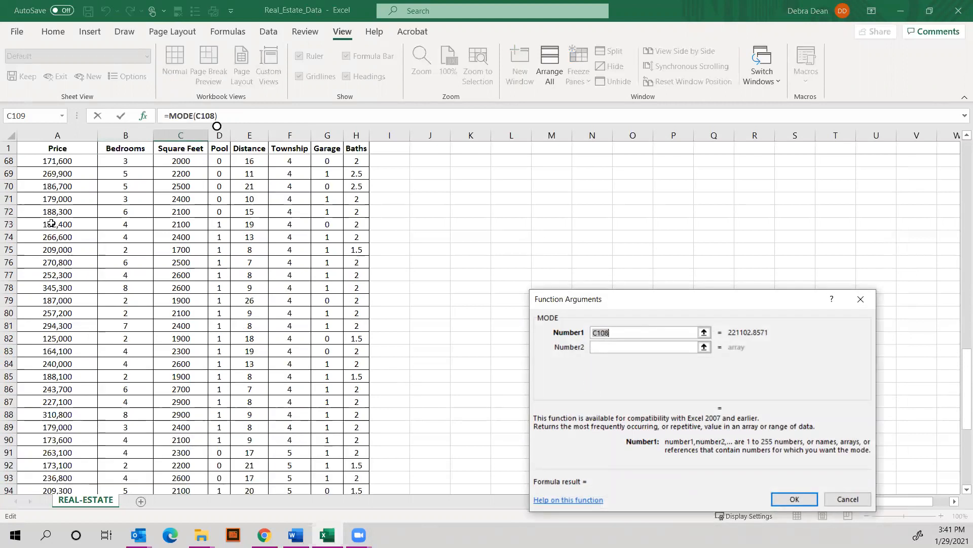
click(55, 163)
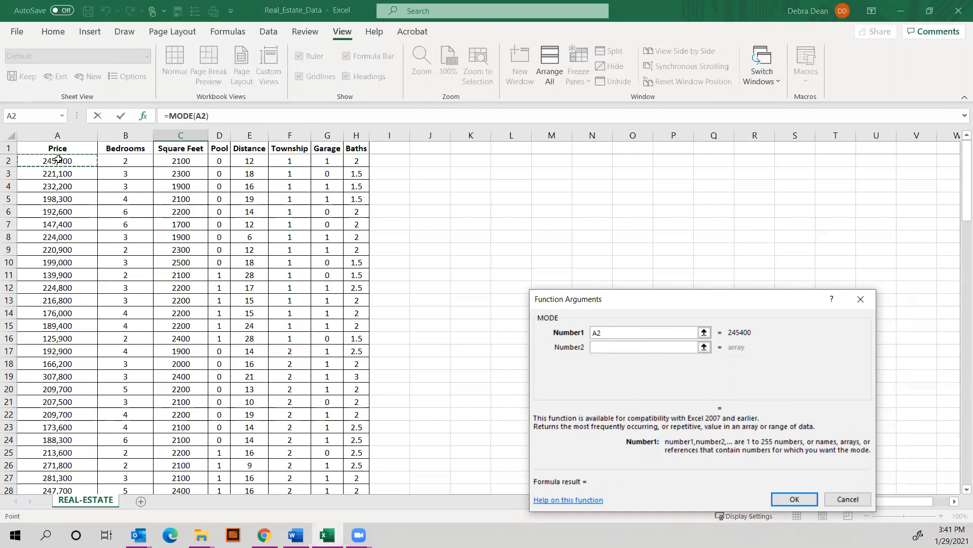
key(ctrl+shift+Down)
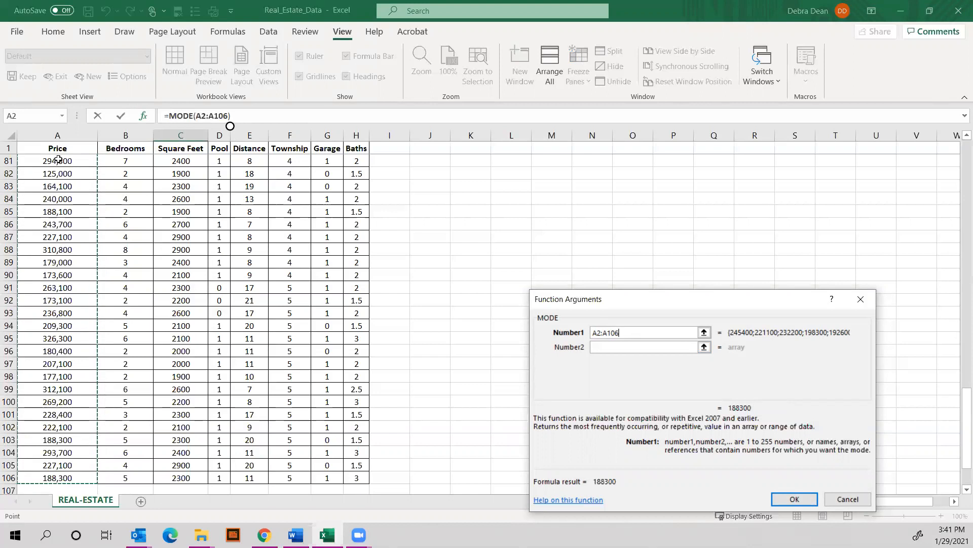
key(Return)
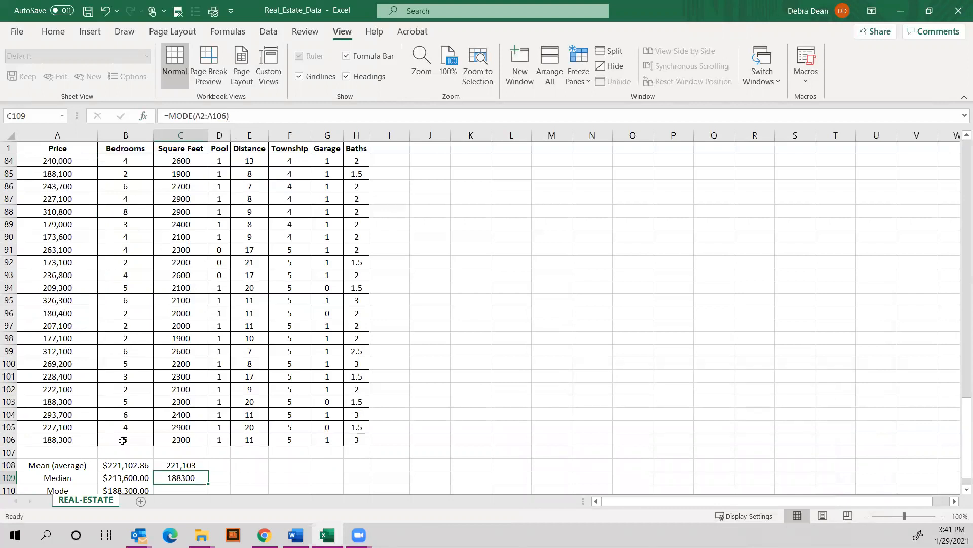
Step: Move the mode formula from C109 to C110, beside the Mode label
scroll(122, 440, down, 1)
click(174, 454)
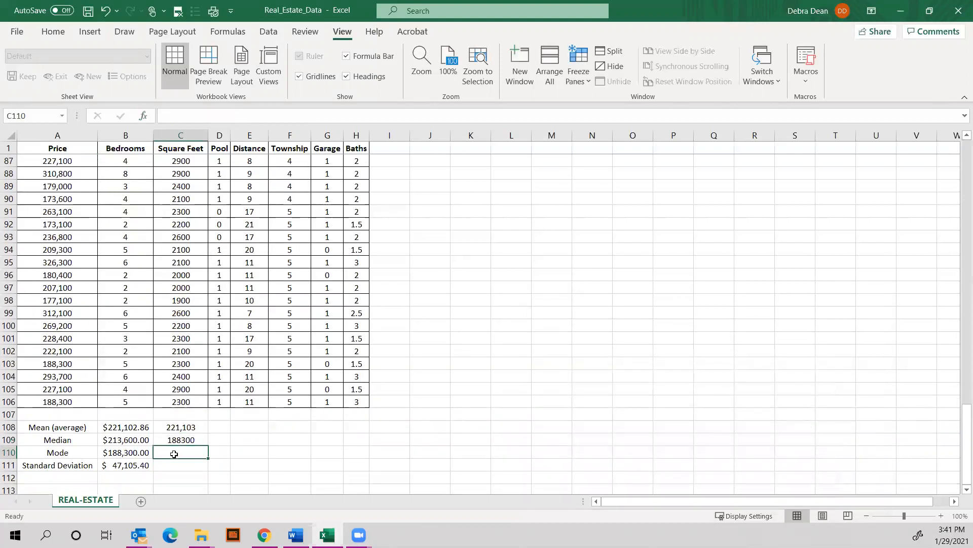
right_click(177, 439)
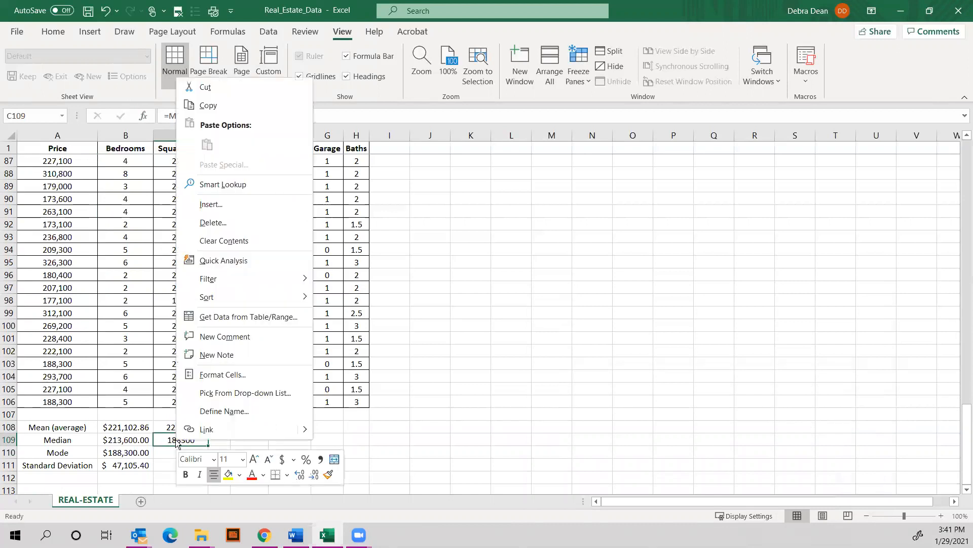
click(208, 105)
click(174, 451)
key(ctrl+v)
Step: In cell C109, search the functions for "median" and insert the MEDIAN function
click(183, 438)
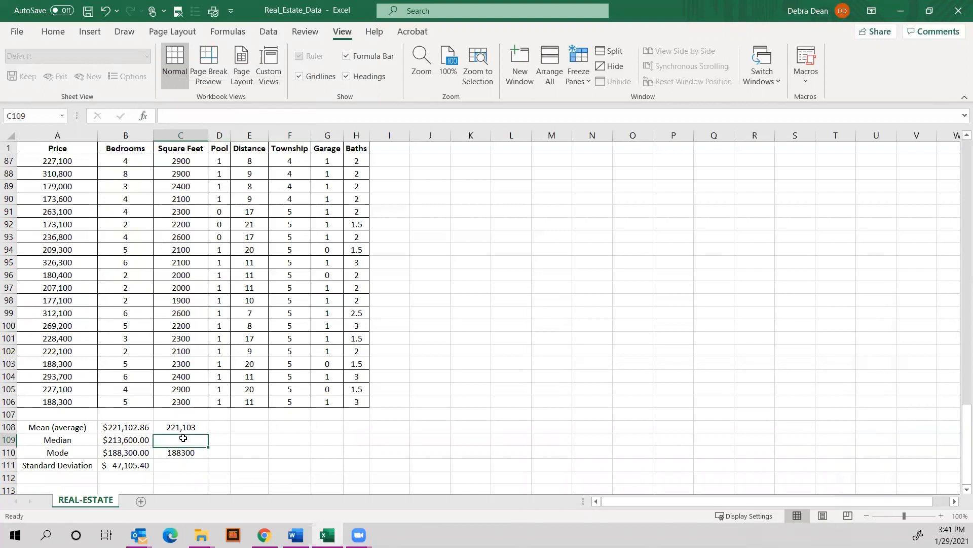
click(145, 116)
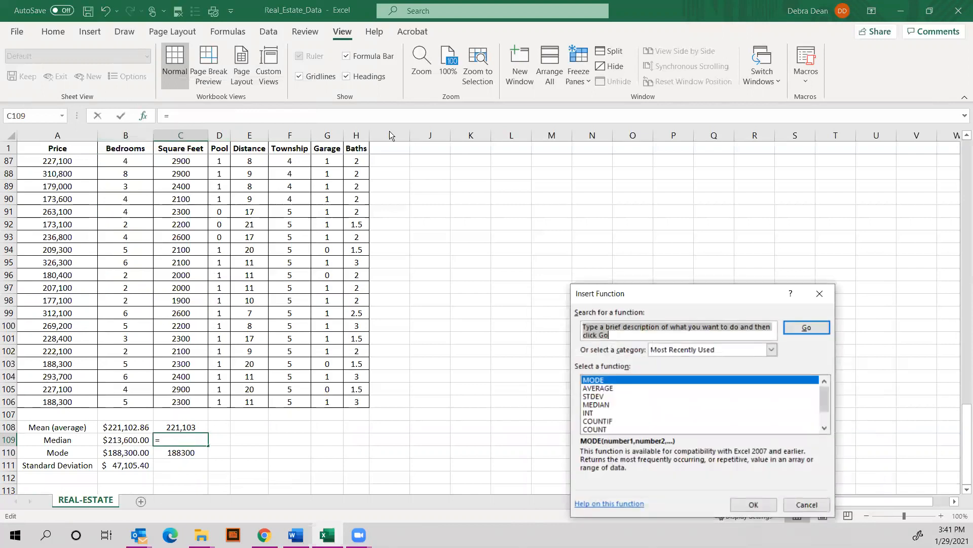
text(median)
key(Return)
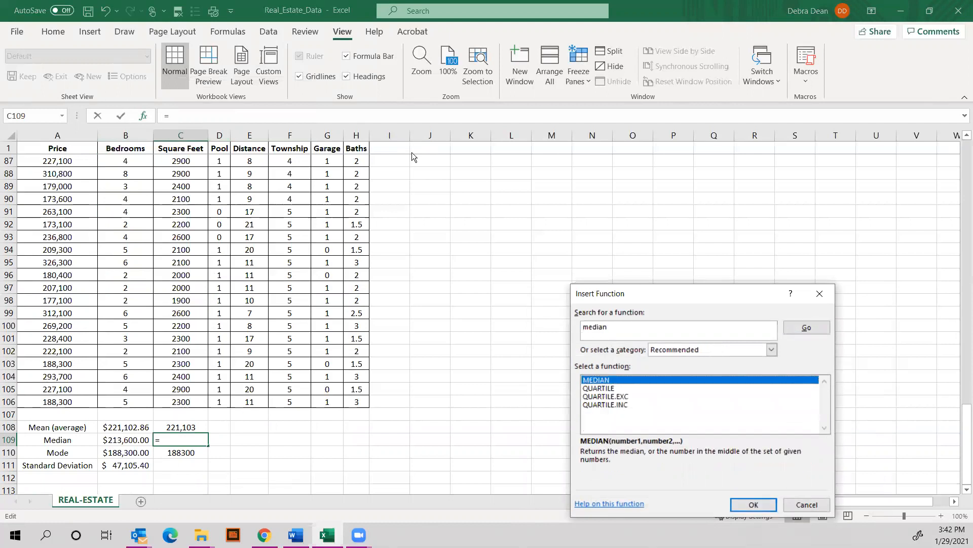
double_click(613, 380)
Step: Set the MEDIAN function's first argument to the price range A2:A106 and enter the formula
scroll(66, 303, up, 11)
scroll(65, 302, up, 17)
drag(46, 152, 53, 160)
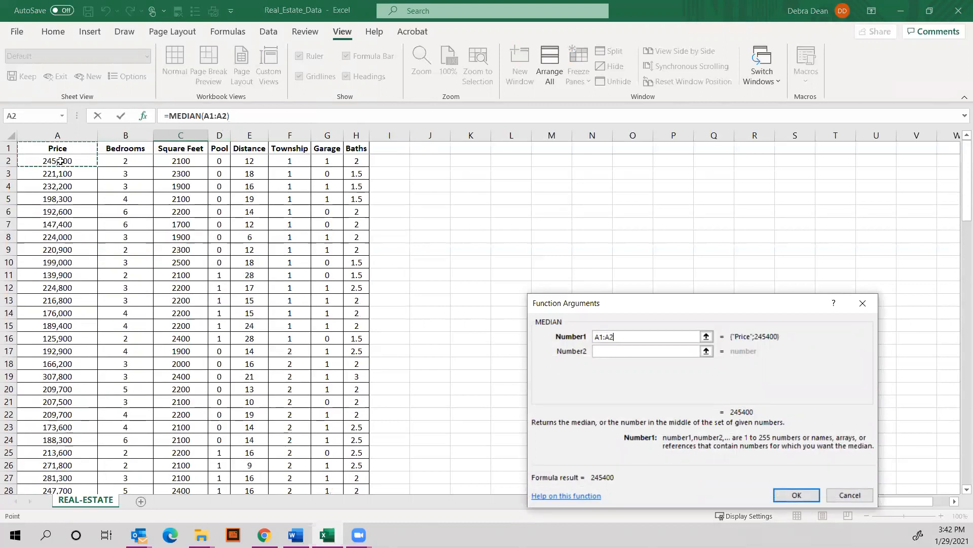
click(67, 161)
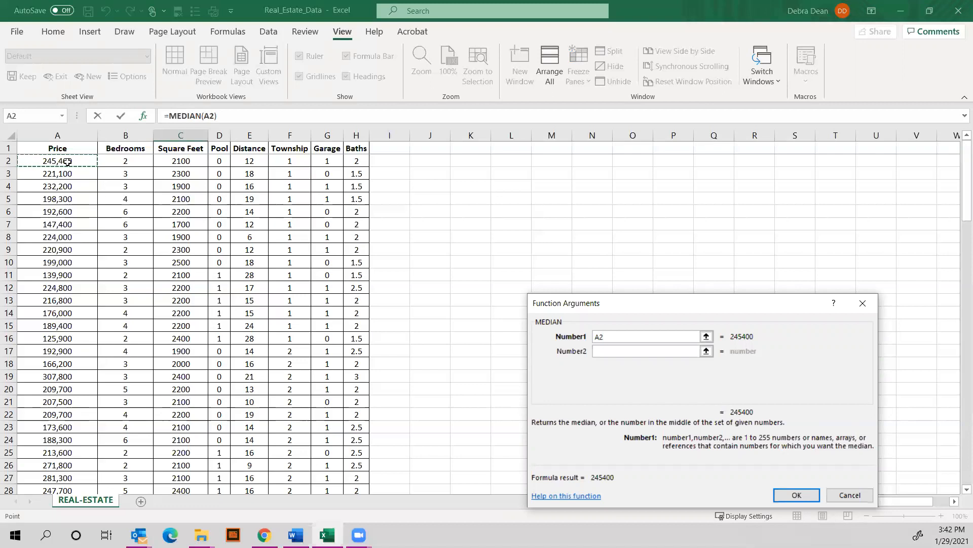
key(ctrl+shift+Down)
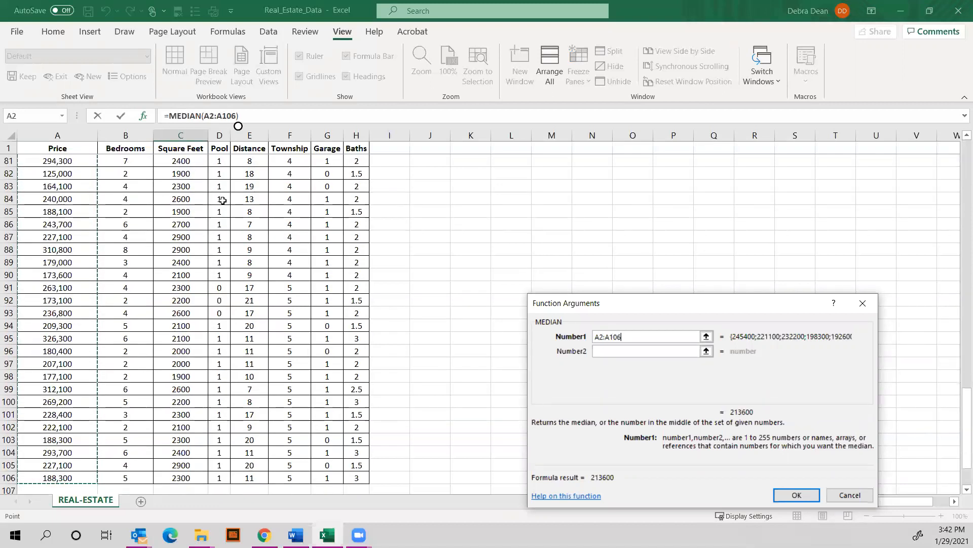
key(Return)
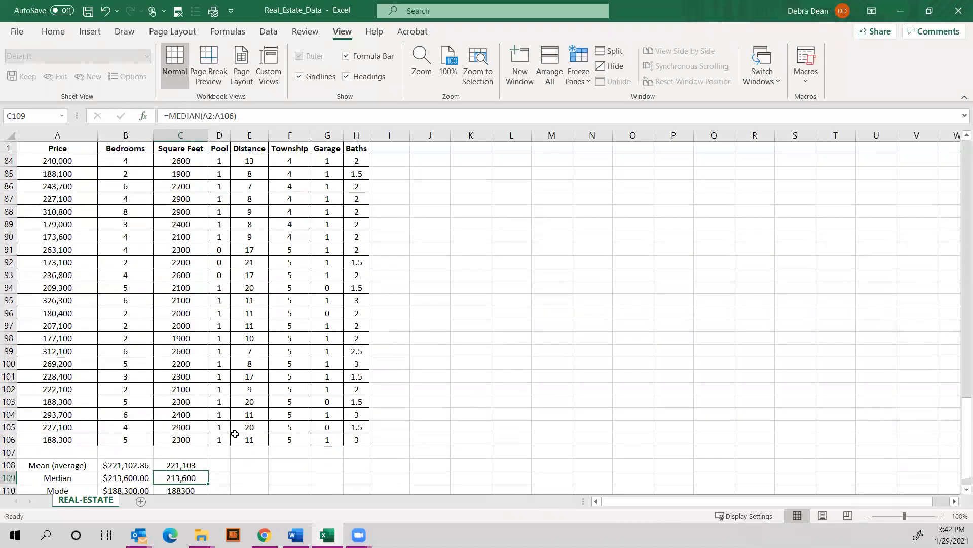
Step: Start inserting a function in cell C111, beside the Standard Deviation label, and search the functions for "standard"
scroll(228, 431, down, 2)
scroll(226, 429, down, 1)
click(181, 427)
click(144, 117)
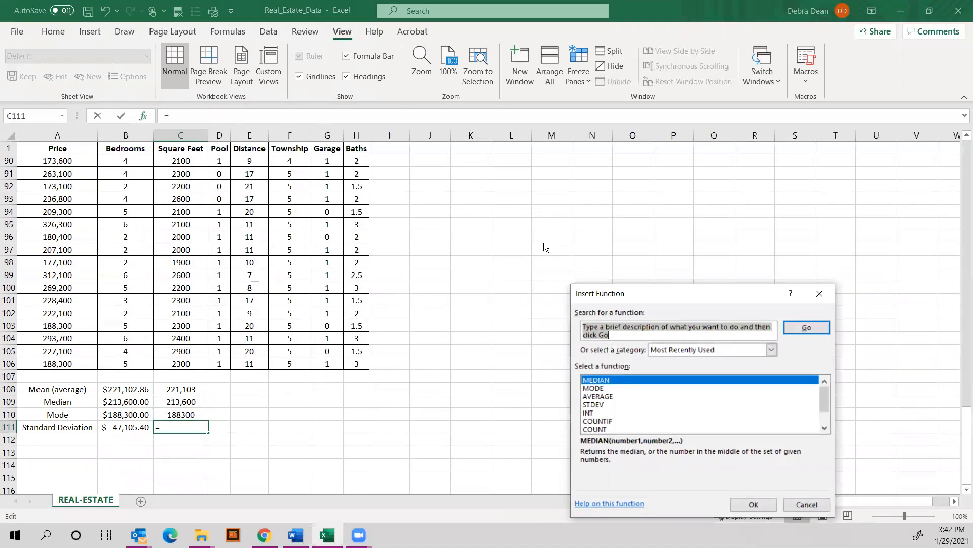
text(standard)
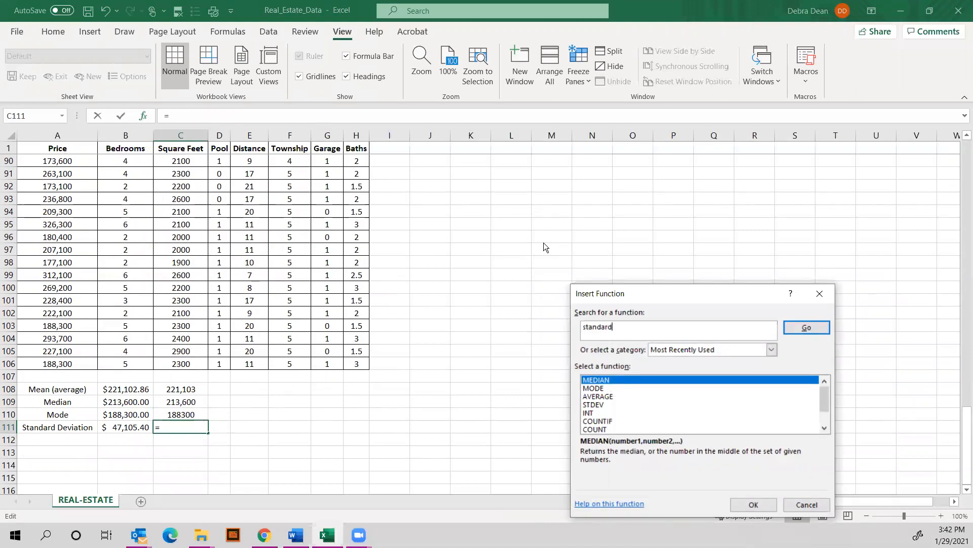
key(Return)
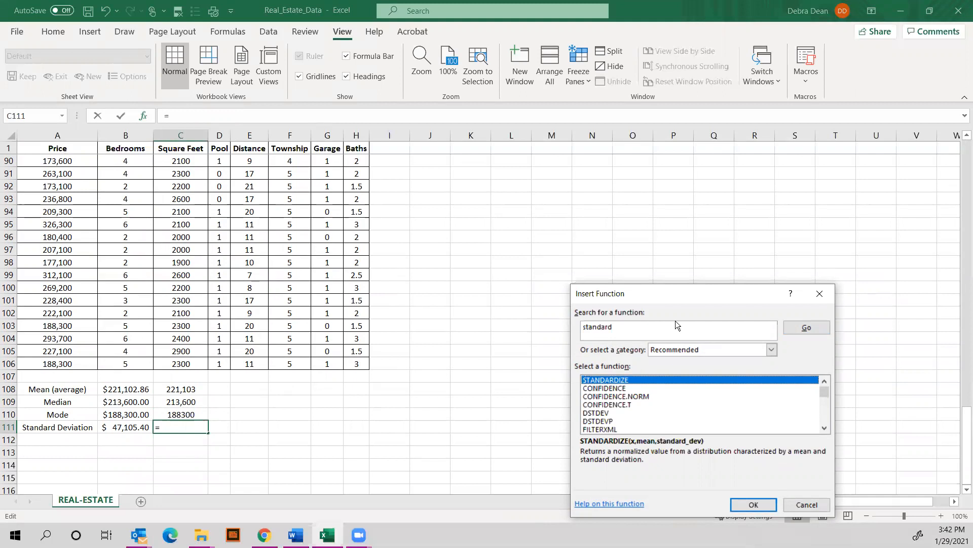
Step: Change the function search to "std" and insert the STDEVA function
click(636, 329)
text(s)
double_click(625, 331)
text(std)
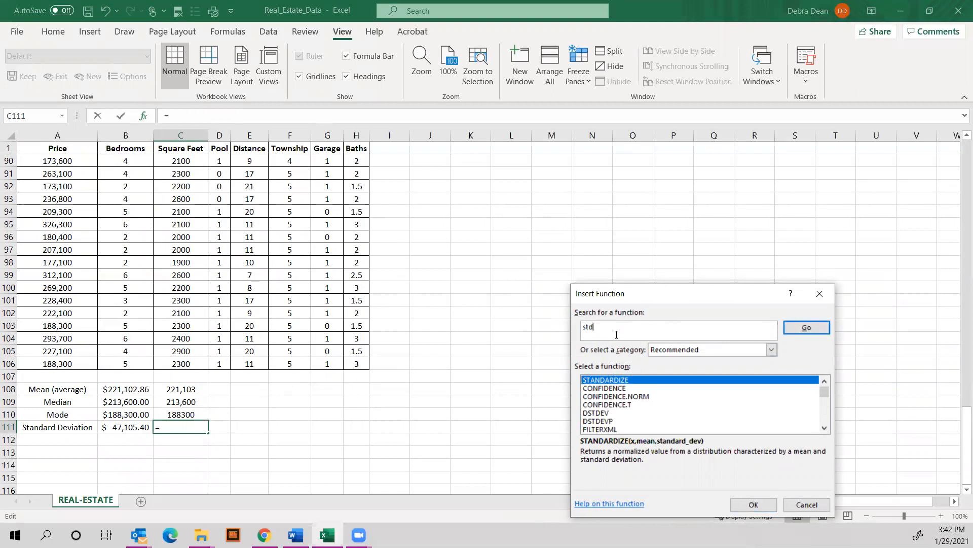
key(Return)
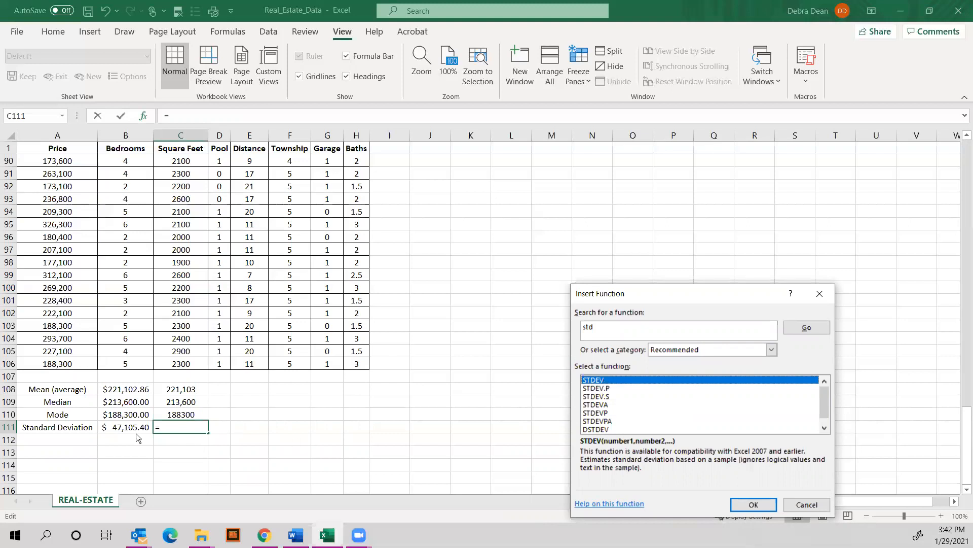
click(598, 404)
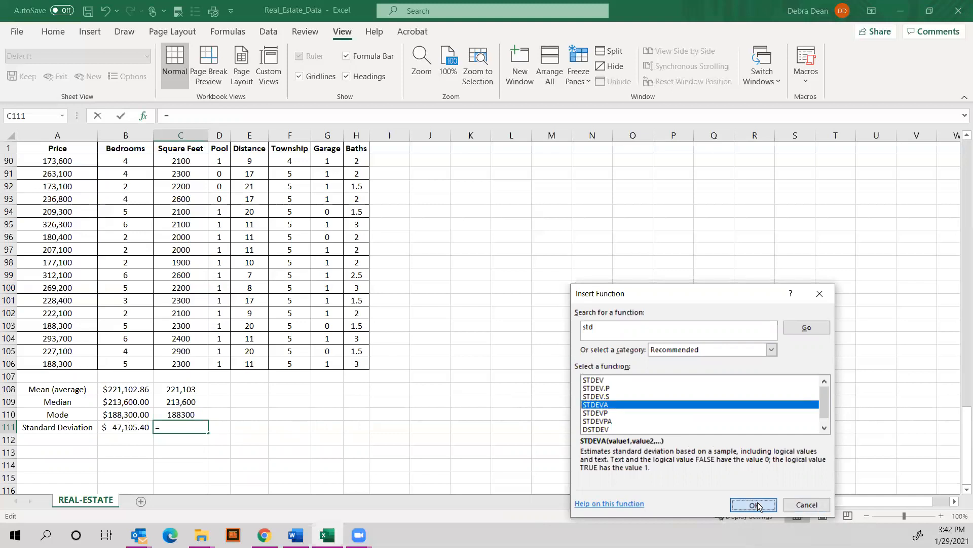
click(754, 504)
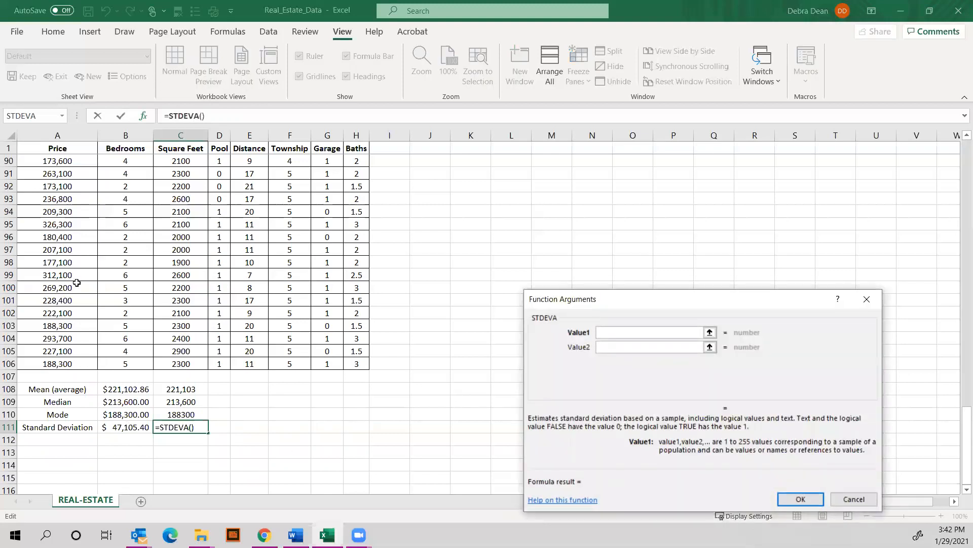
Step: Set the STDEVA function's first argument to the price range A2:A106 and enter the formula
scroll(74, 284, up, 10)
scroll(74, 286, up, 19)
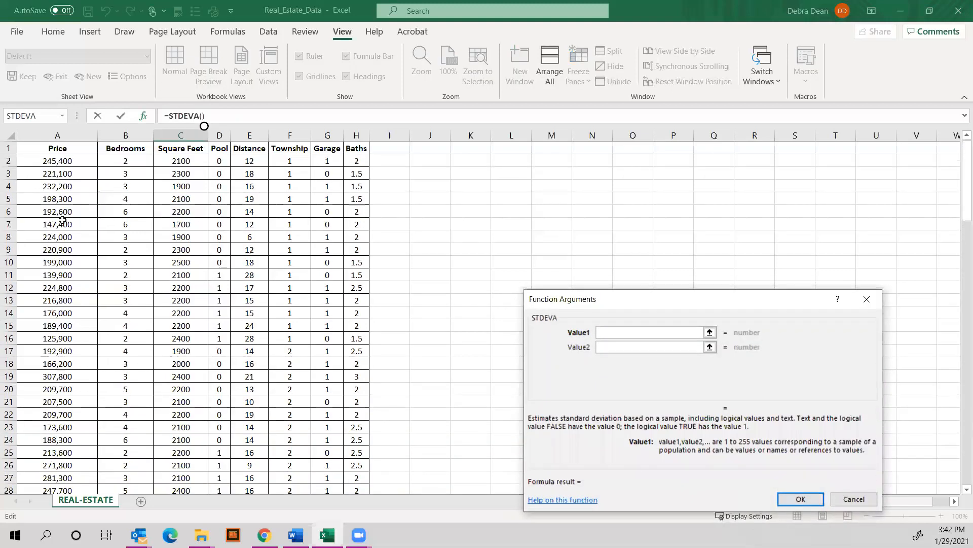
click(63, 162)
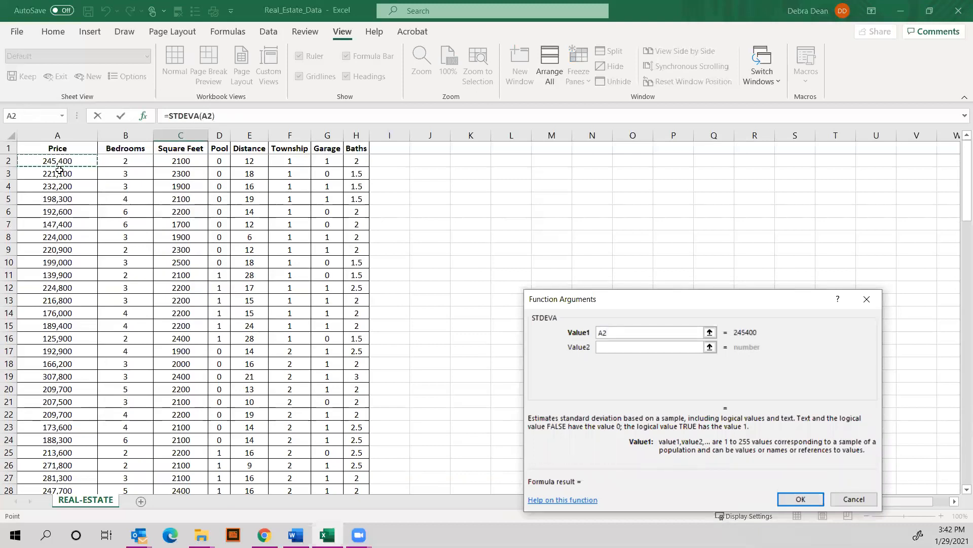
key(ctrl+shift+Down)
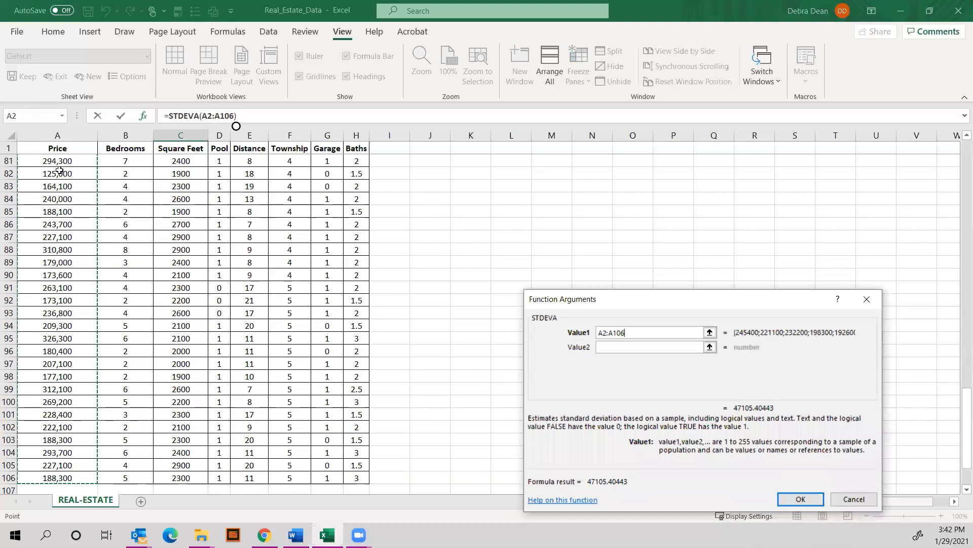
key(Return)
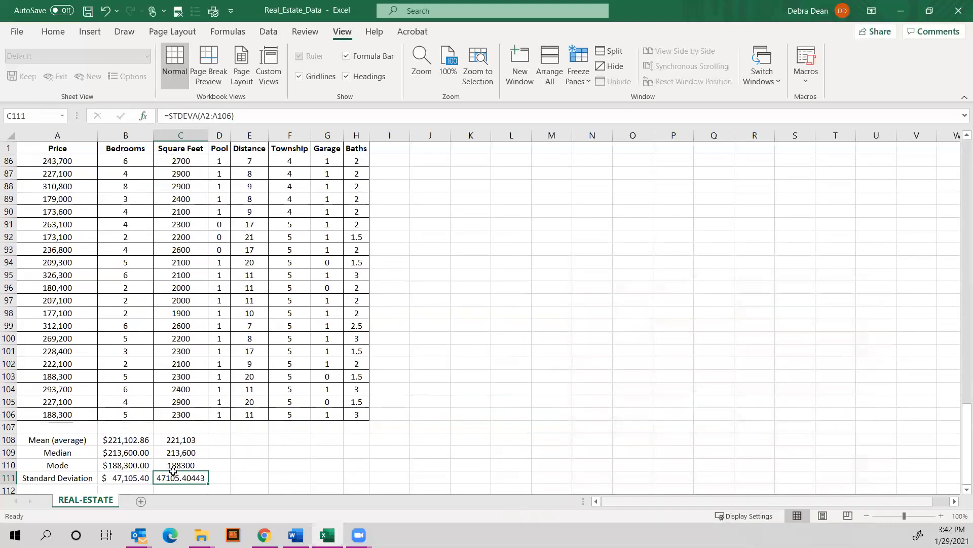
Step: Apply the dollar accounting number format to the four statistics in C108:C111
drag(178, 479, 180, 440)
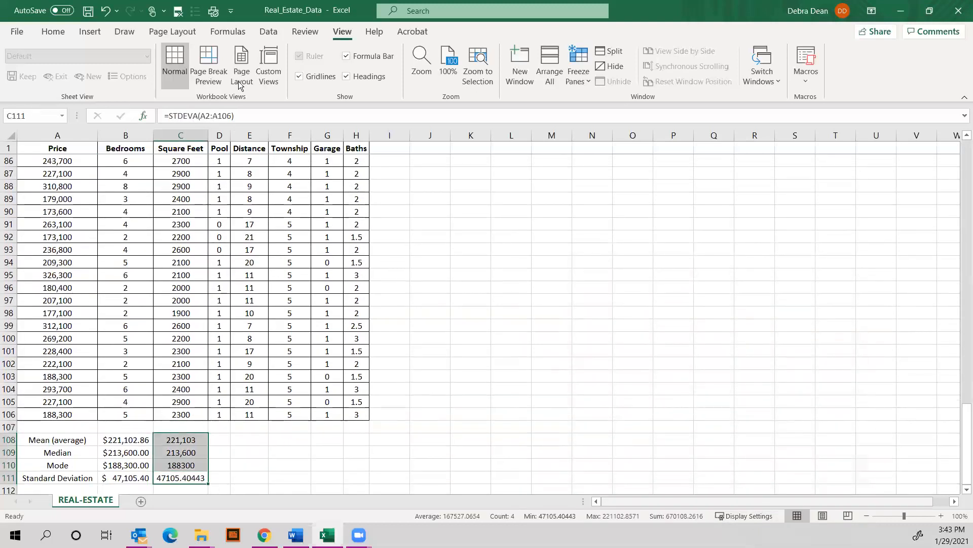
click(52, 31)
click(432, 76)
click(261, 461)
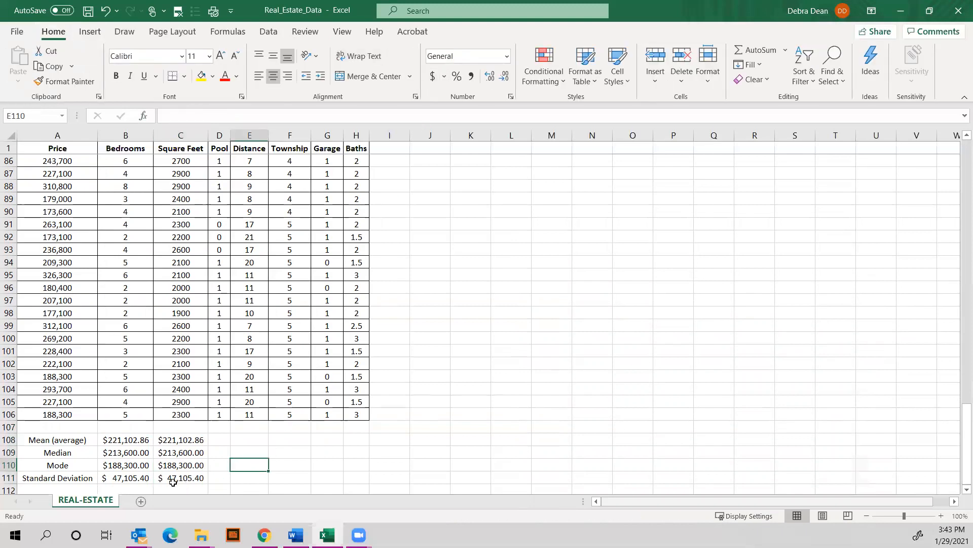
Step: Compare the standard deviation formulas in B111 and C111, leaving both formulas unedited
click(176, 479)
drag(176, 478, 137, 478)
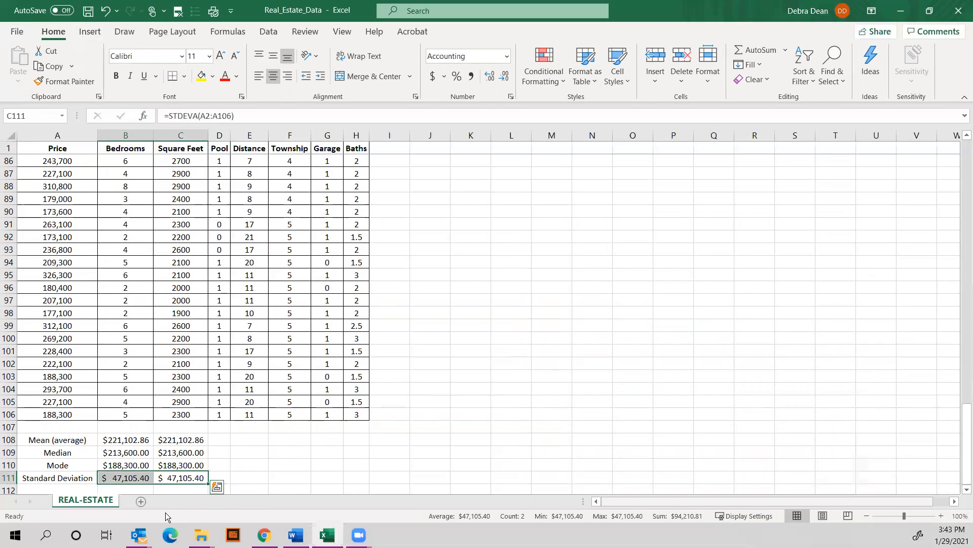
click(138, 479)
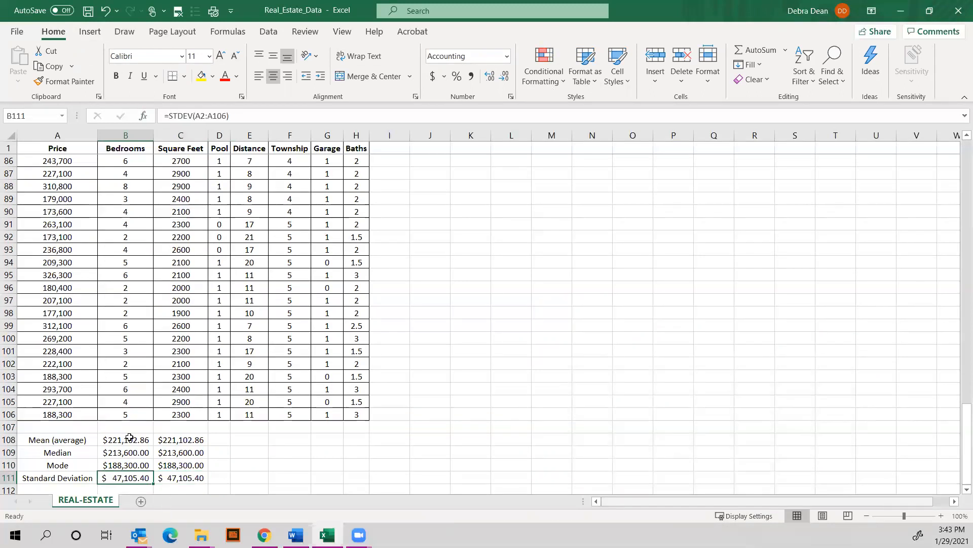
drag(190, 115, 168, 116)
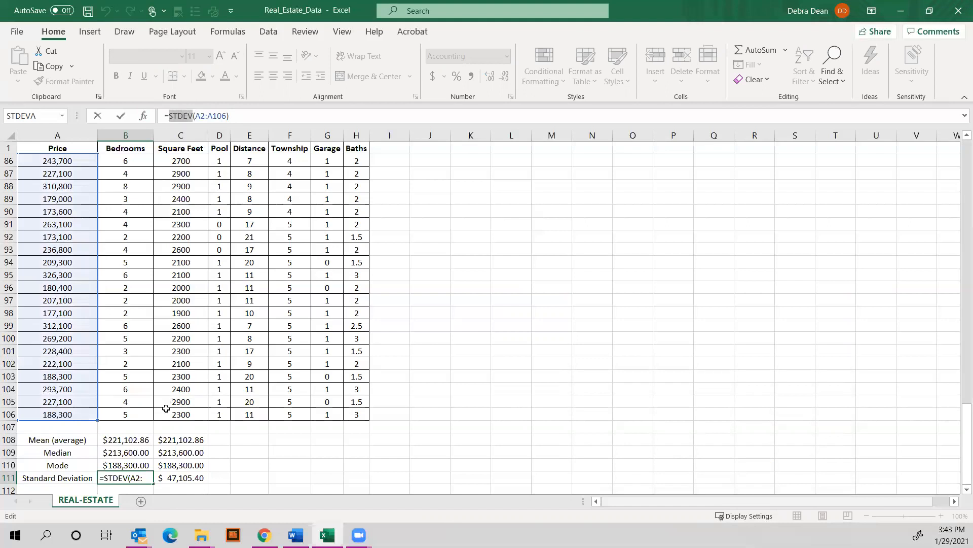
click(181, 480)
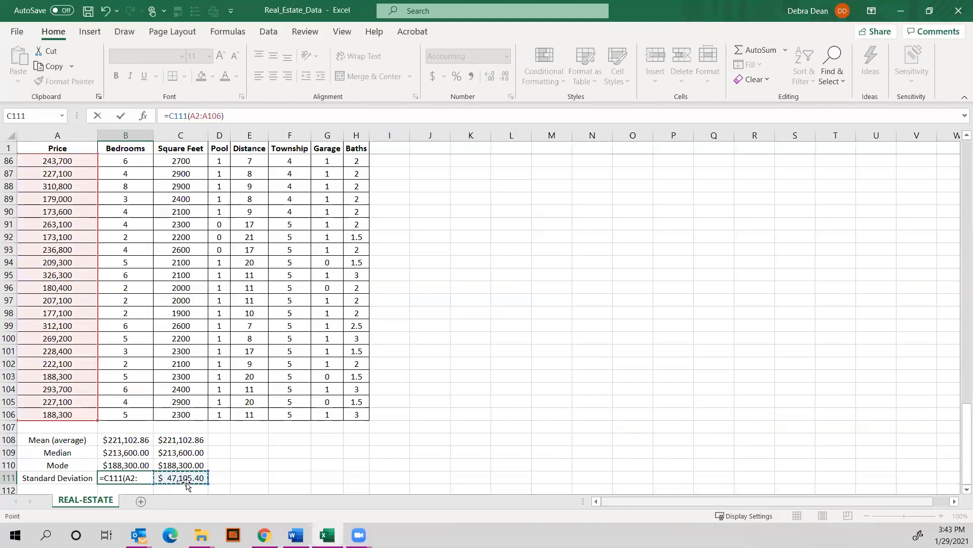
key(Escape)
click(186, 482)
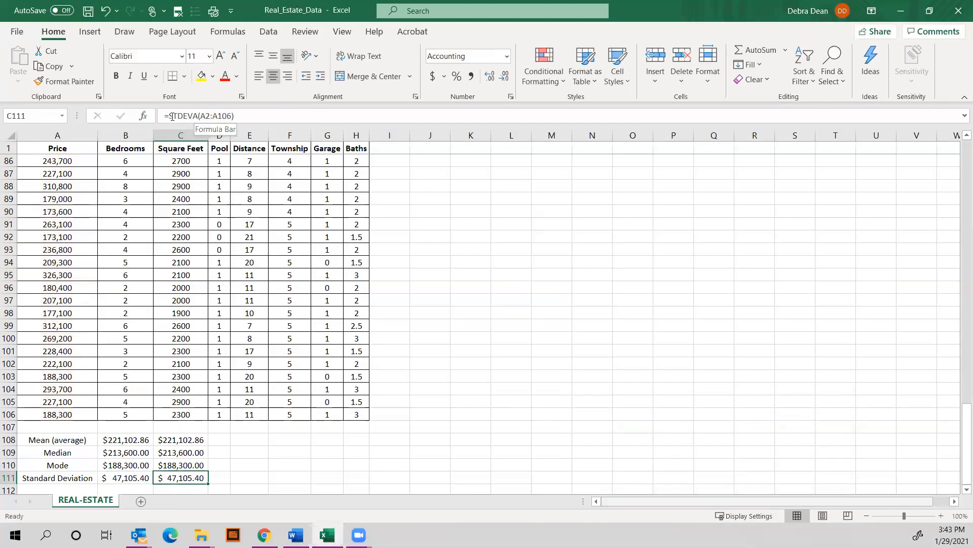
click(249, 462)
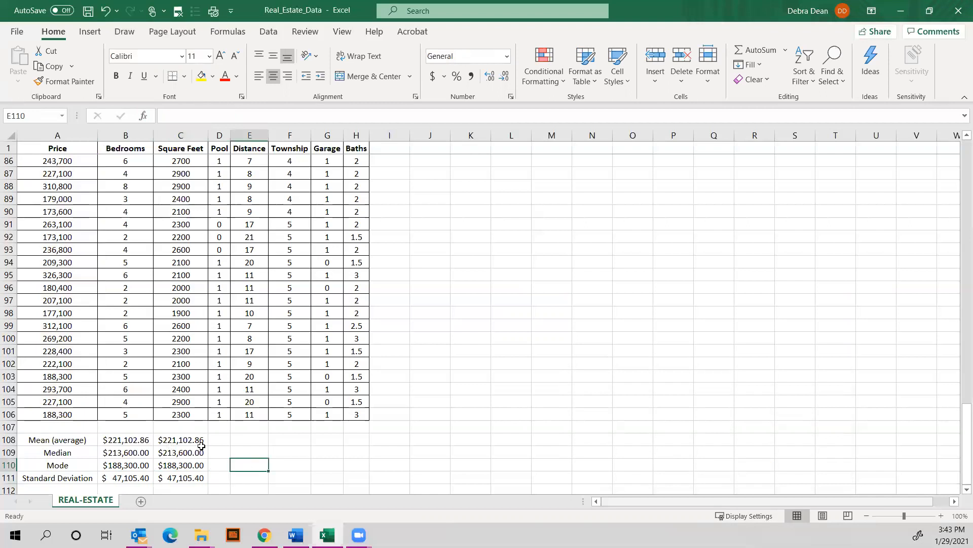
Step: Review the formulas for the mean, median, mode and standard deviation in cells C108 to C111
click(176, 440)
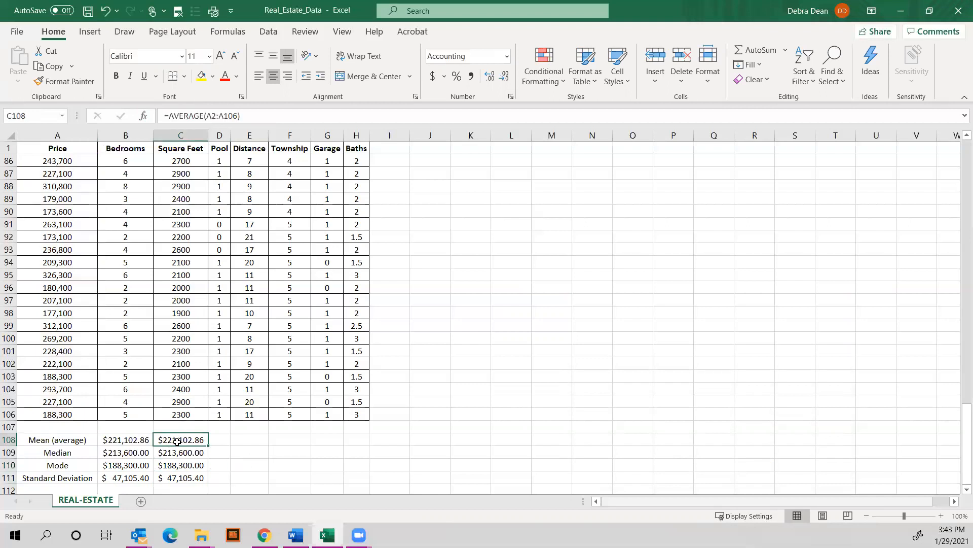
click(176, 452)
click(177, 464)
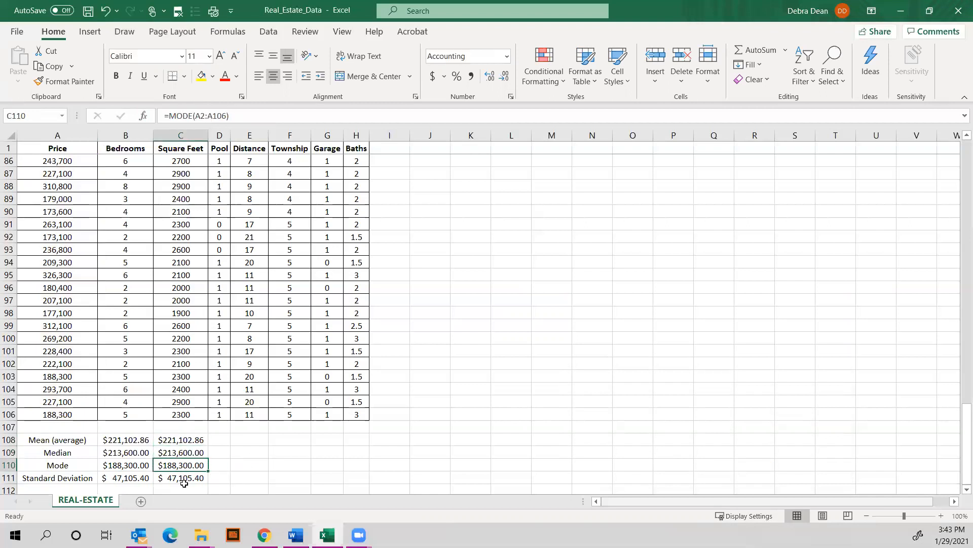
click(181, 479)
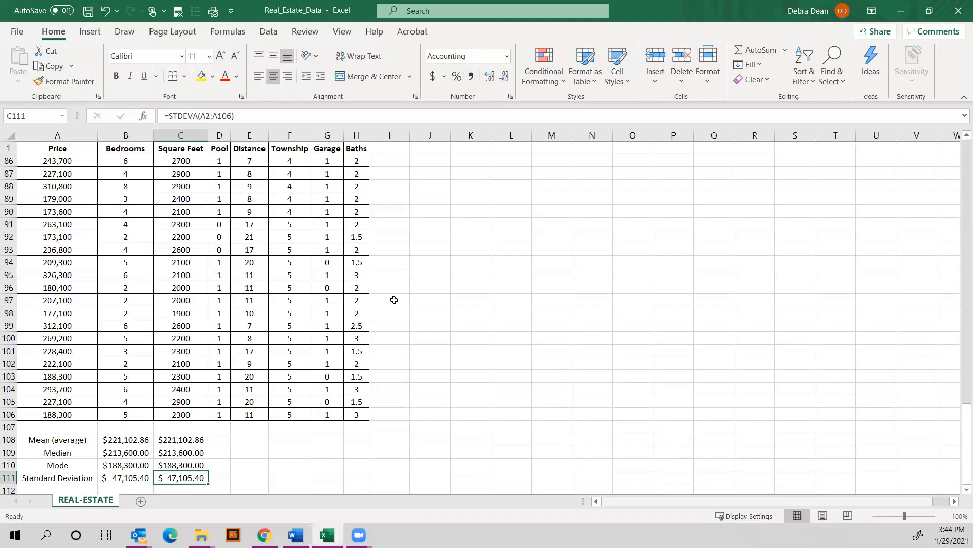
Step: Select the Square Feet values in C86:C106 and view their summary statistics
click(534, 260)
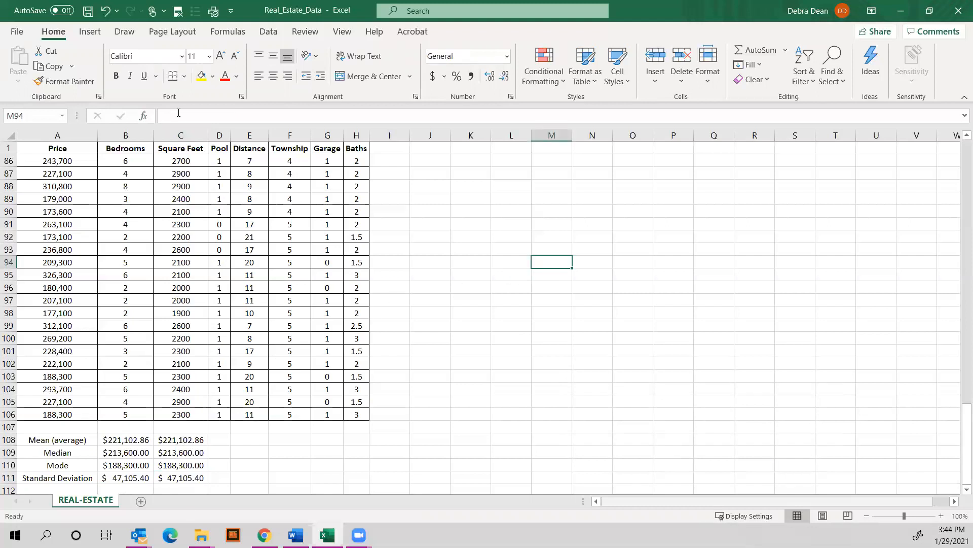
drag(184, 161, 187, 415)
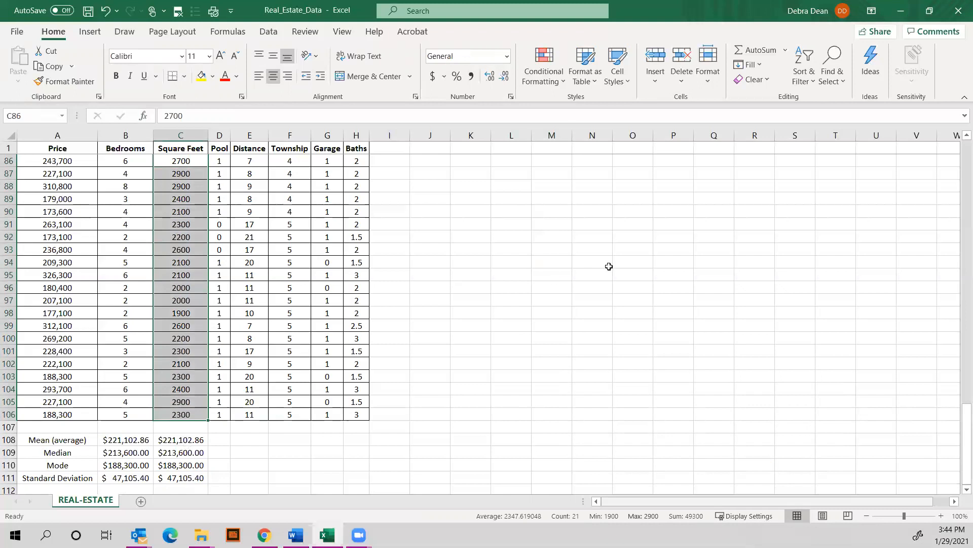
scroll(609, 267, down, 1)
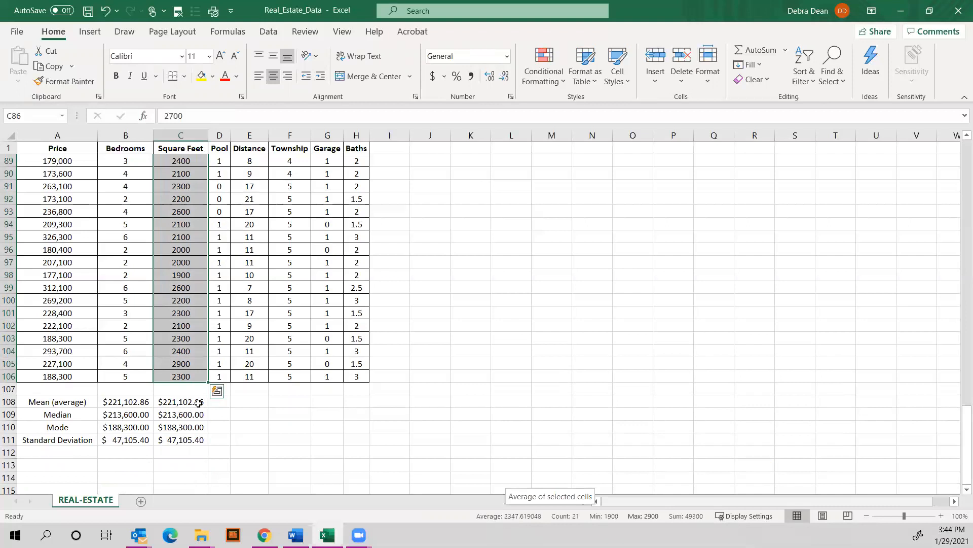
click(54, 465)
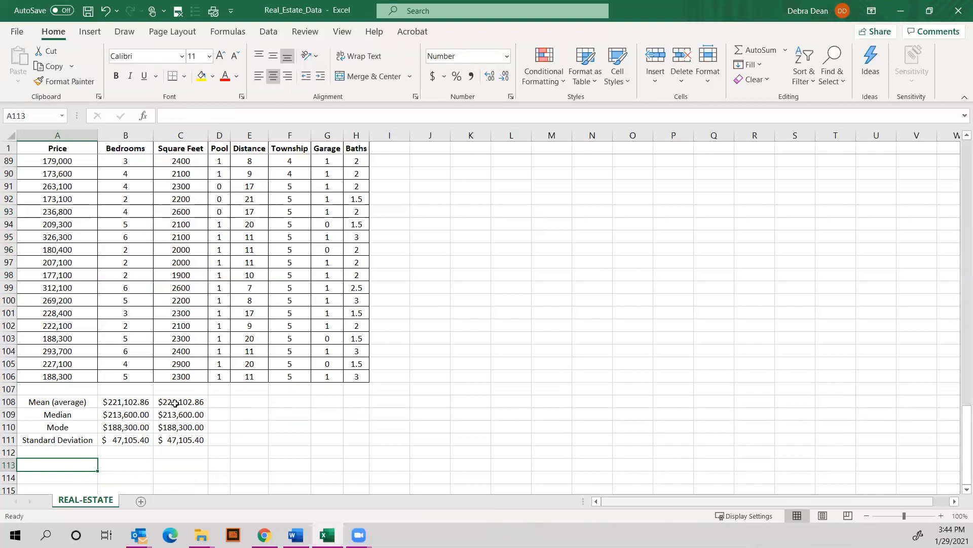
Step: Enter the heading "Price" in cell B107 above the first column of statistics
click(119, 392)
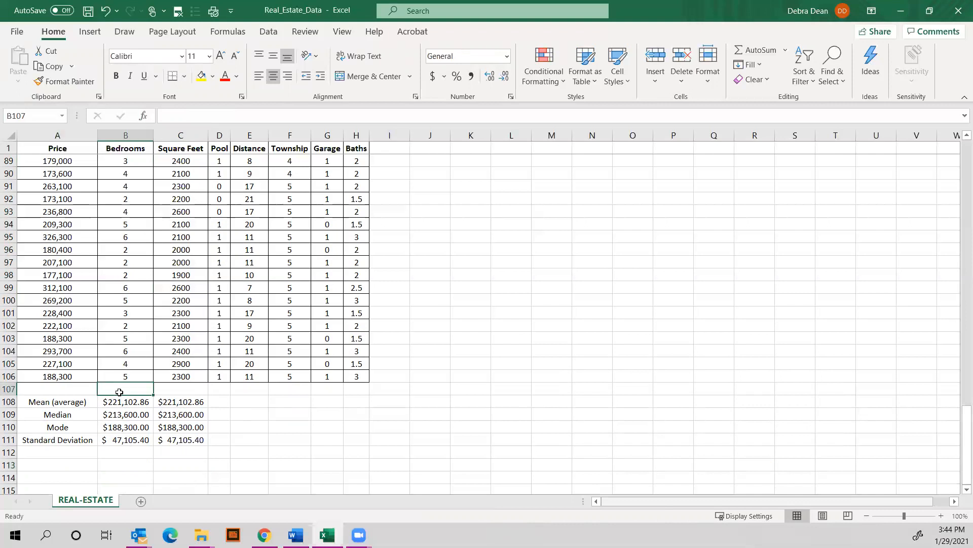
text(Price)
key(Tab)
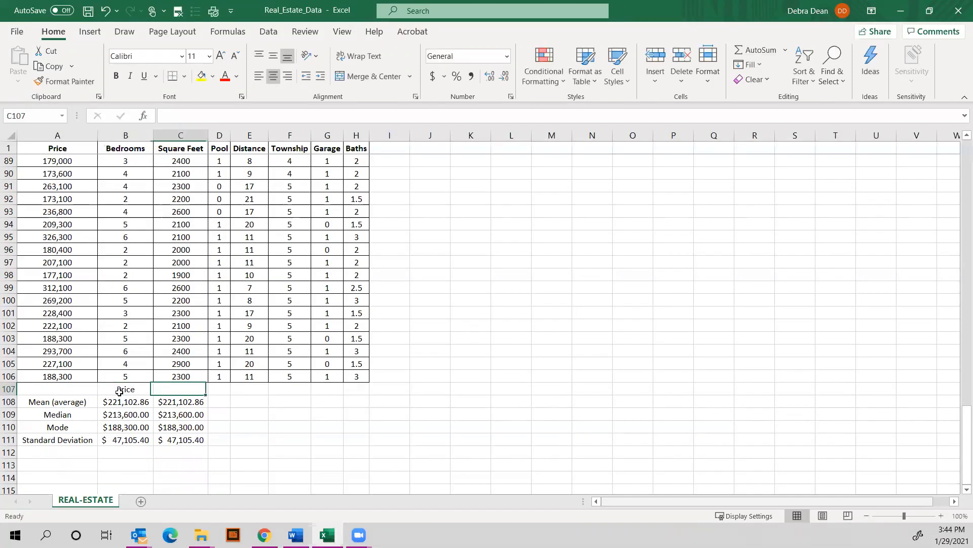
Step: Enter the heading "Square Feet" in cell C107 and clear the copied statistics in C108:C111
text(Square Feet)
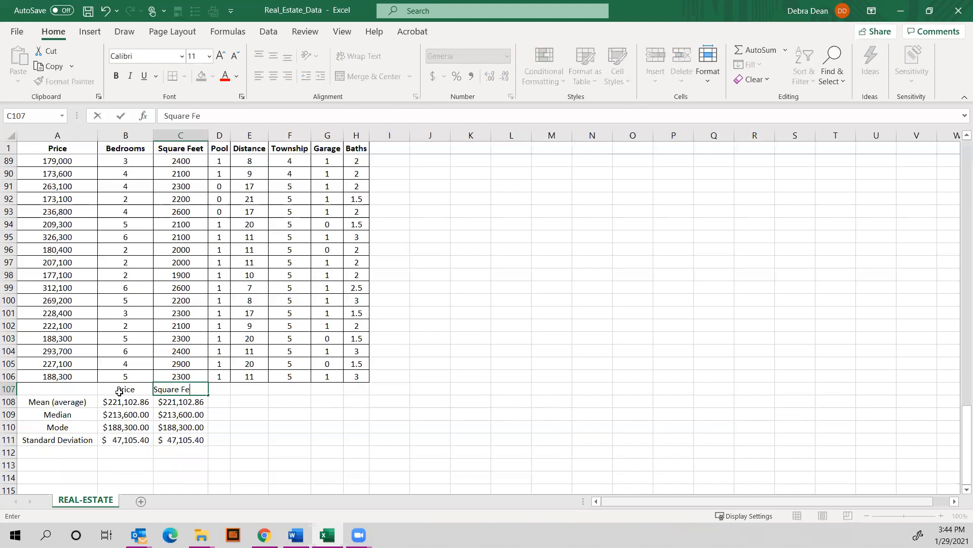
key(Return)
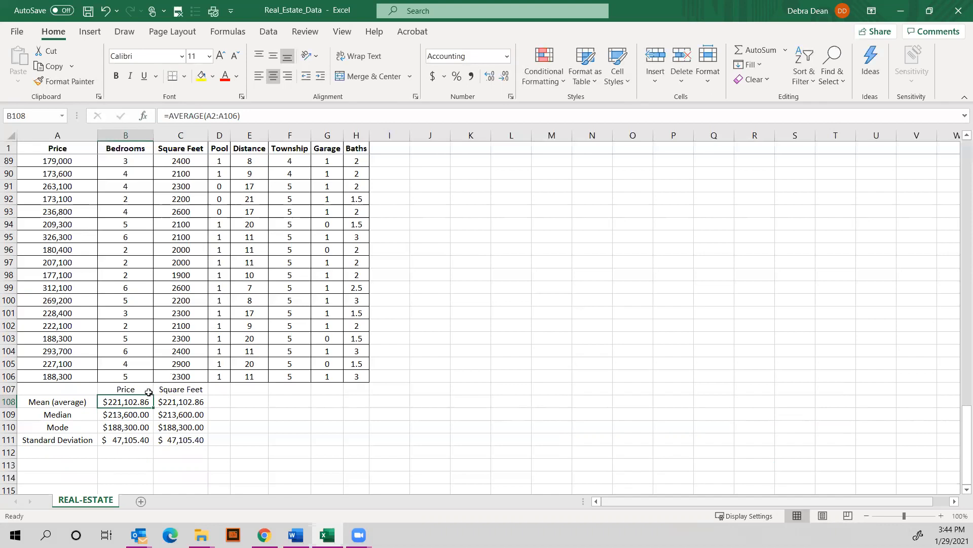
drag(172, 403, 175, 439)
key(Delete)
Step: Calculate the mean square footage in cell C108 by inserting the AVERAGE function with the range C2:C107
click(178, 403)
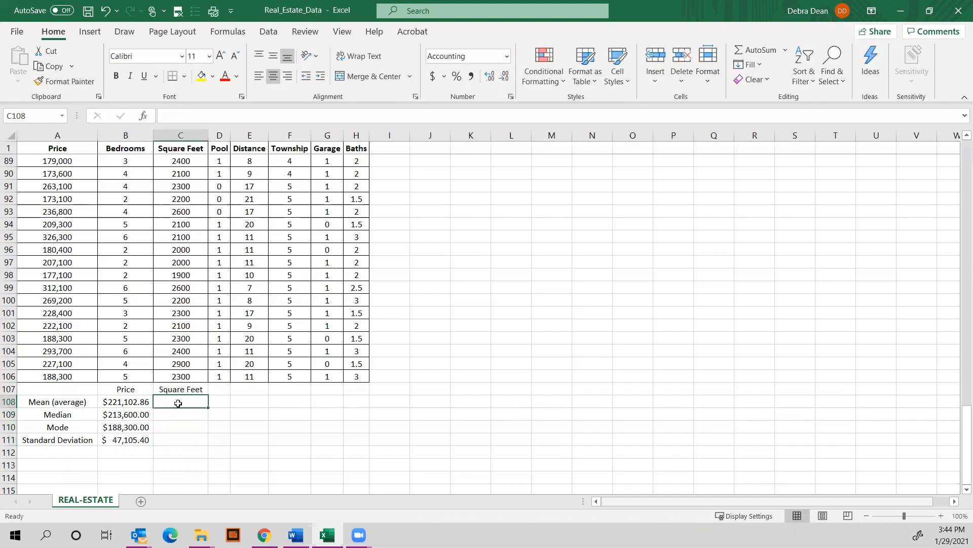
click(144, 115)
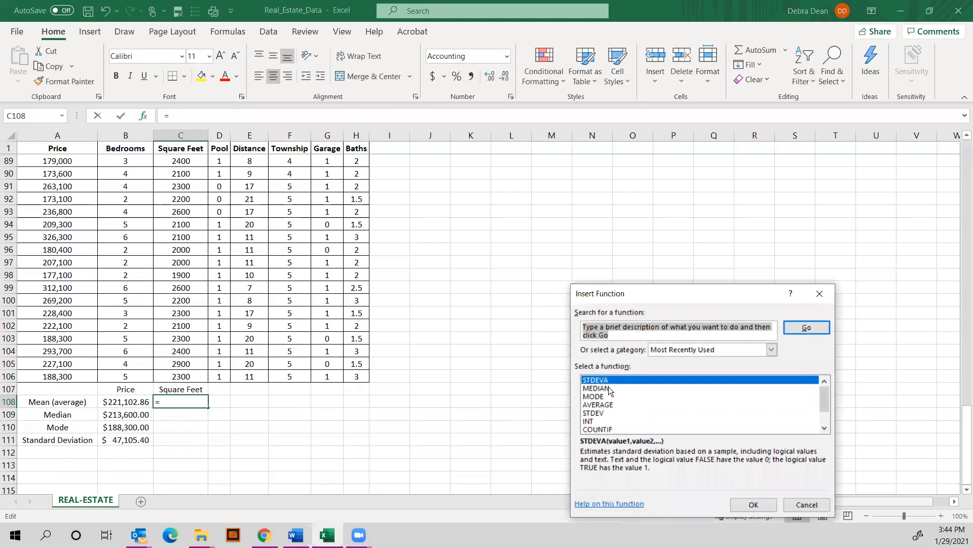
text(mean)
key(Return)
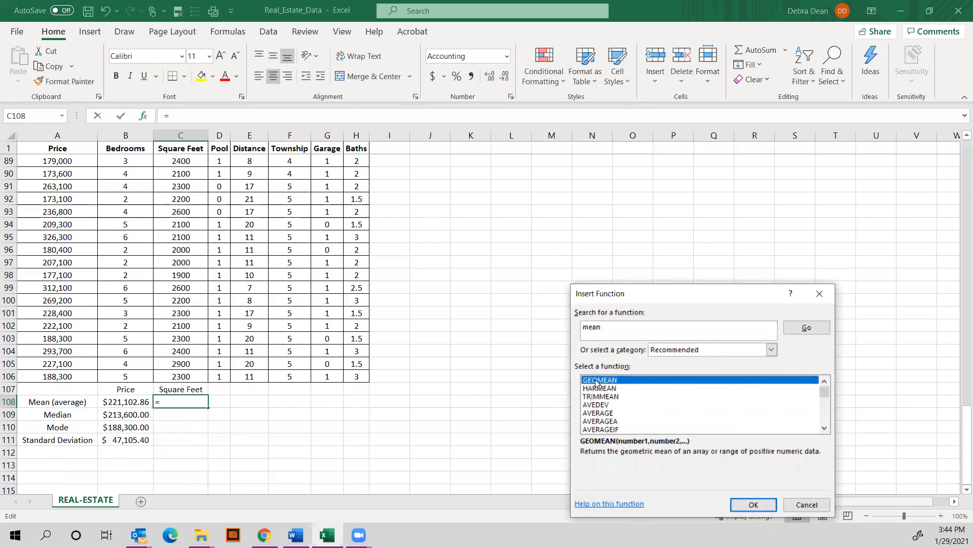
double_click(604, 414)
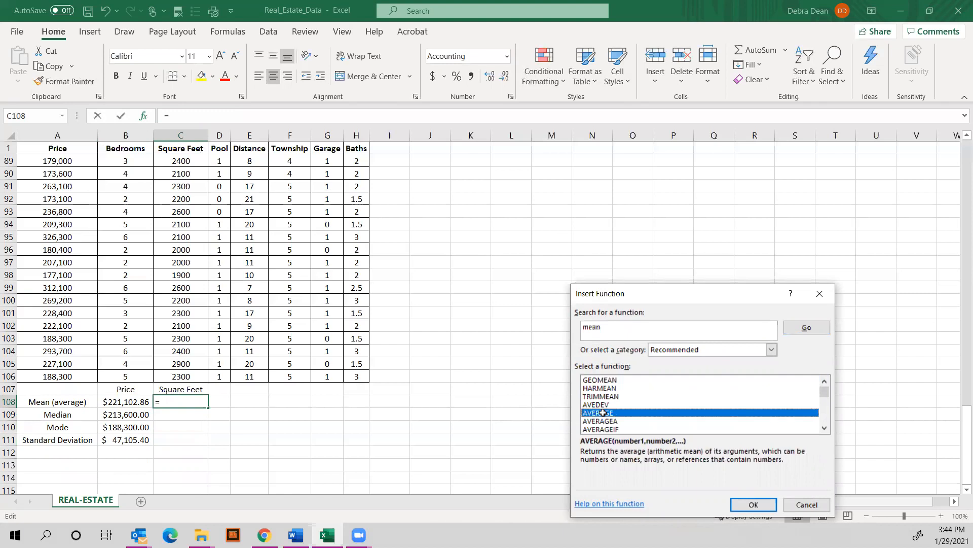
scroll(203, 167, up, 20)
scroll(190, 176, up, 7)
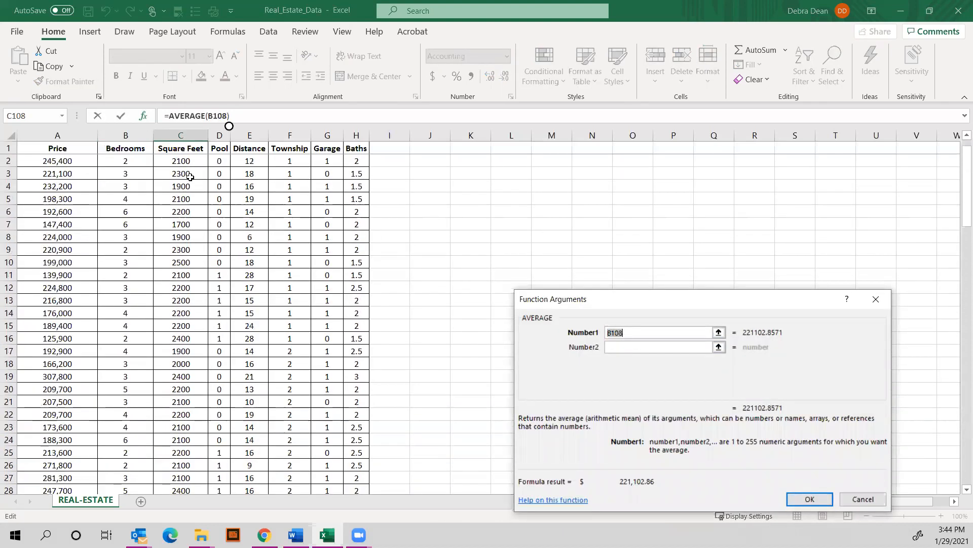
drag(193, 152, 192, 161)
click(192, 161)
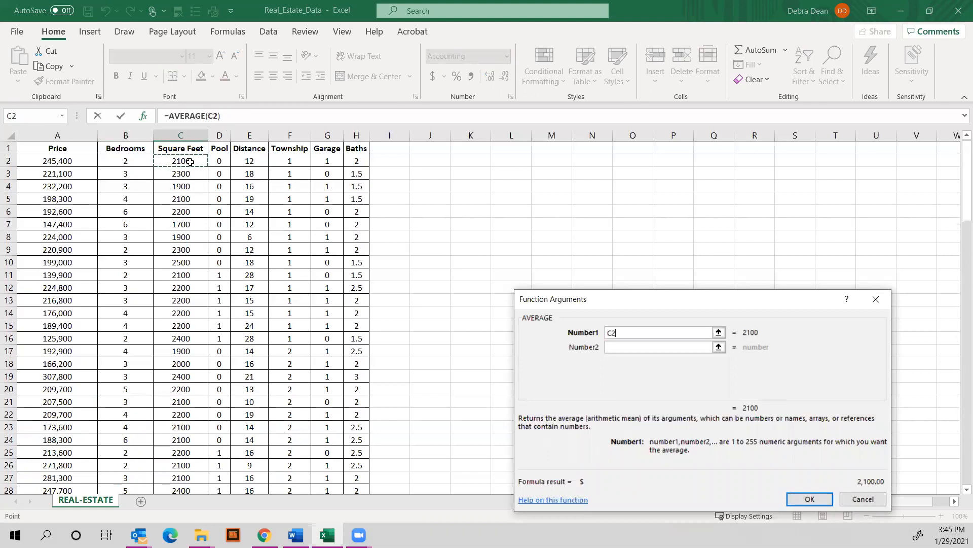
key(ctrl+shift+Down)
key(Return)
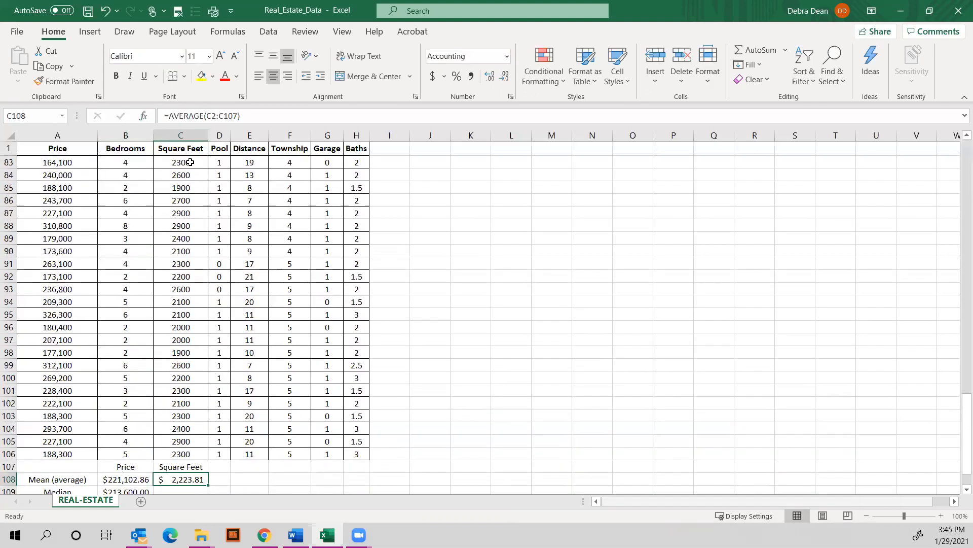
Step: Format the square footage mean in C108 as Number with 0 decimal places
scroll(312, 363, down, 2)
scroll(311, 364, down, 1)
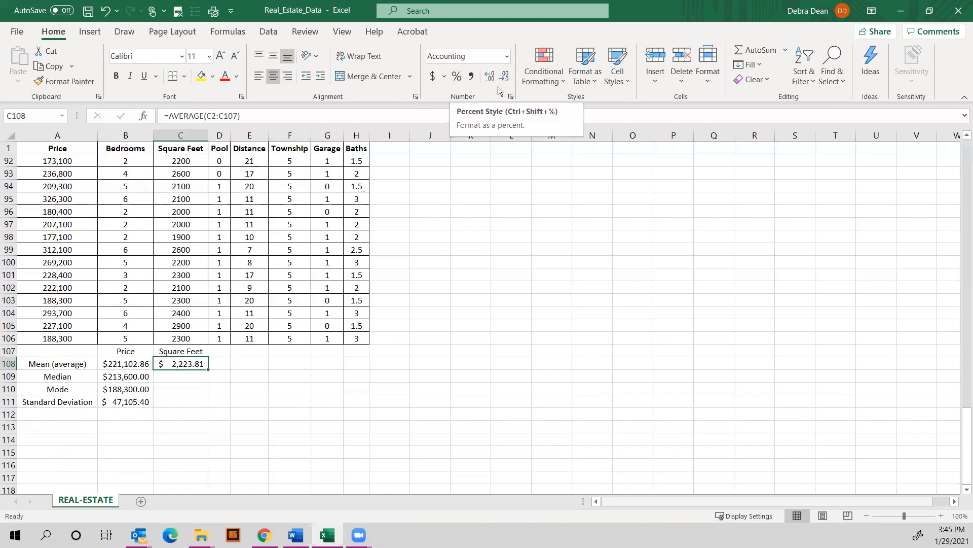
click(511, 98)
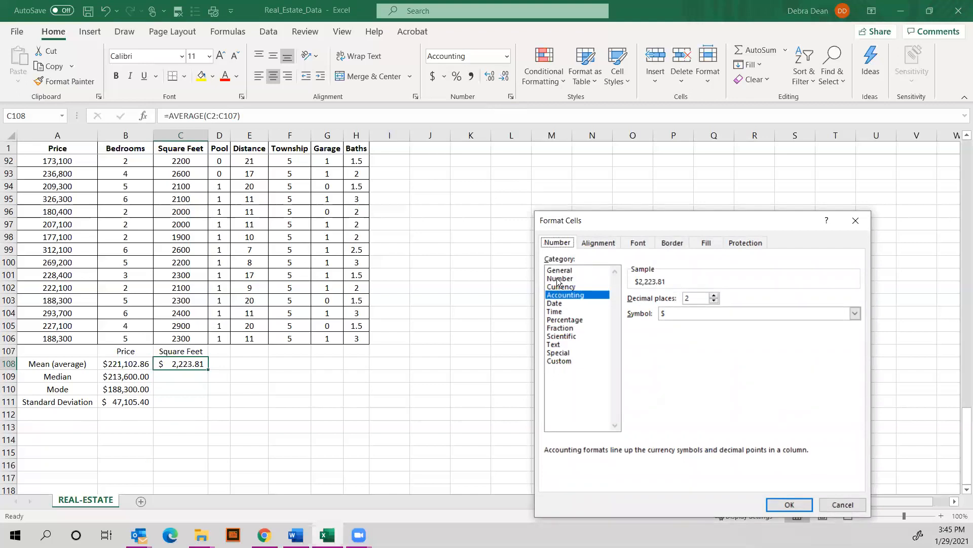
click(559, 279)
click(714, 301)
click(713, 301)
click(788, 502)
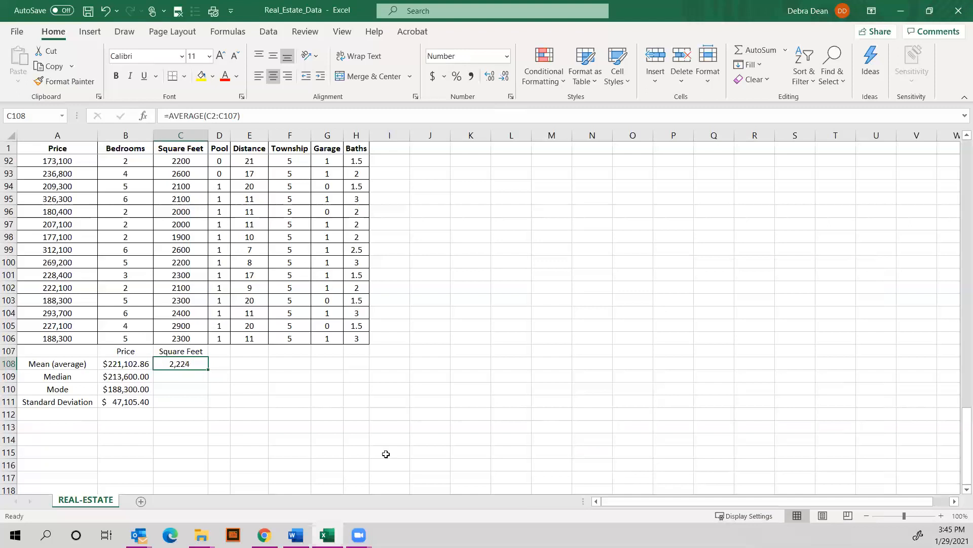
Step: Calculate the median square footage in cell C109 by inserting the MEDIAN function with the range C2:C108
click(188, 375)
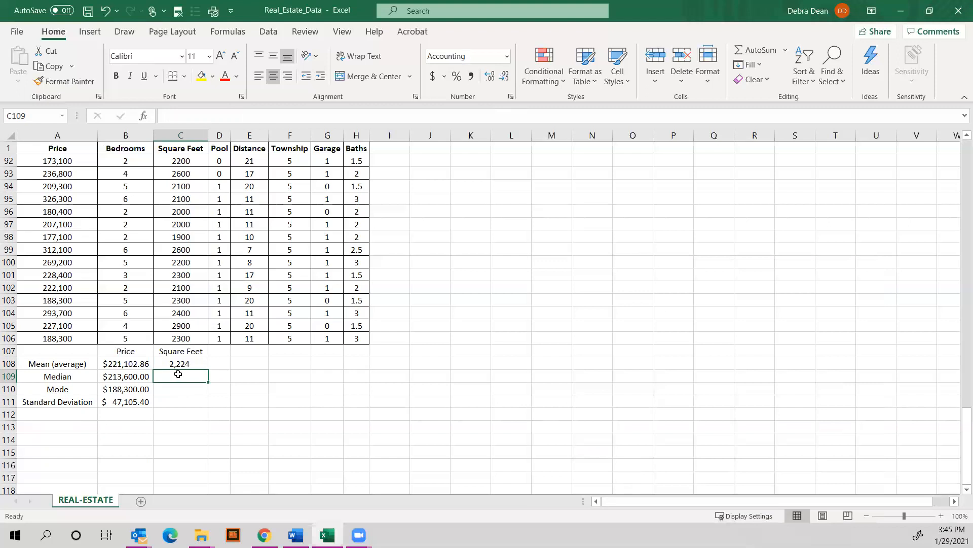
click(144, 116)
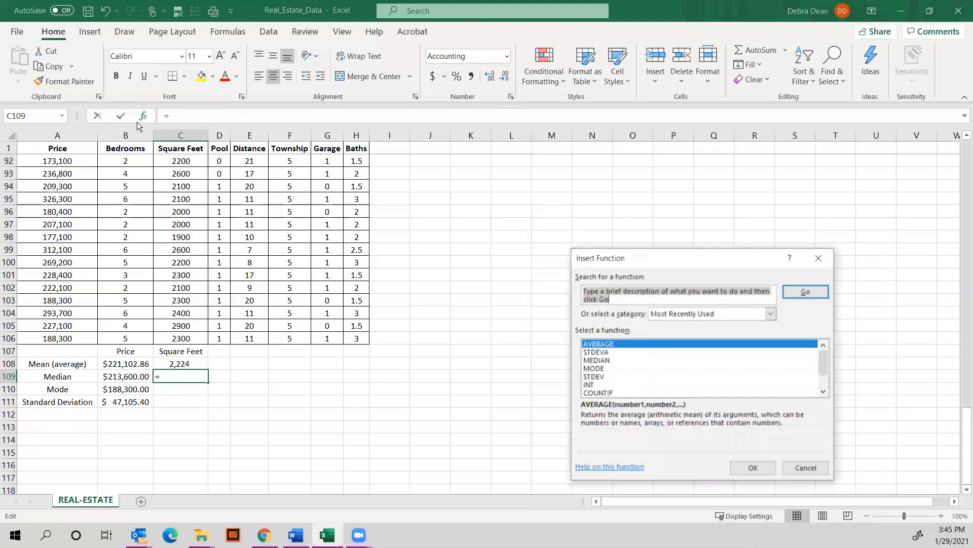
text(median)
key(Return)
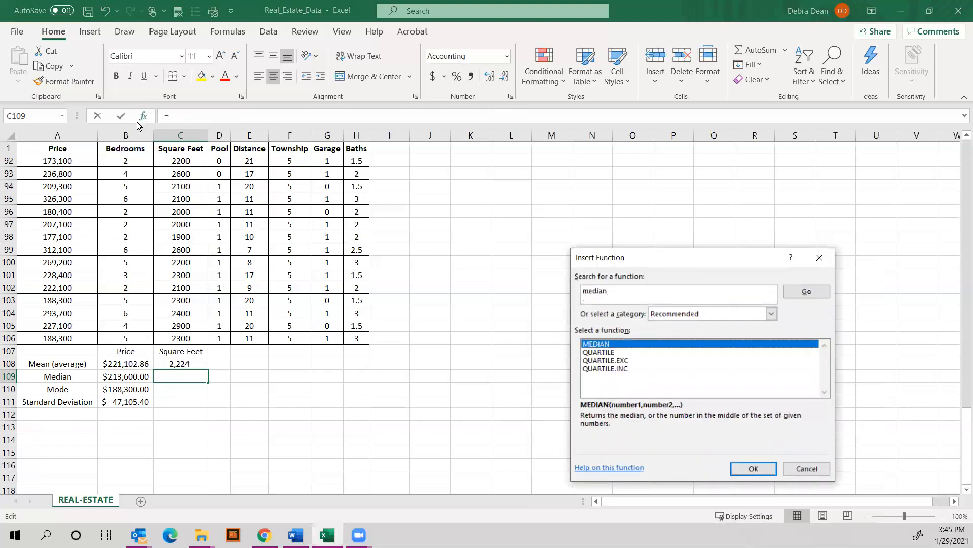
double_click(635, 343)
scroll(178, 265, up, 16)
scroll(177, 254, up, 14)
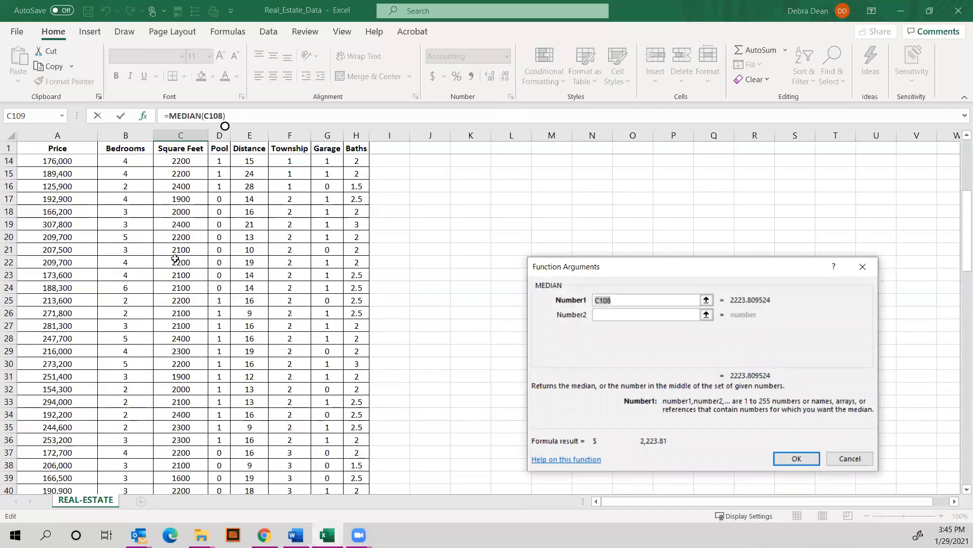
click(186, 159)
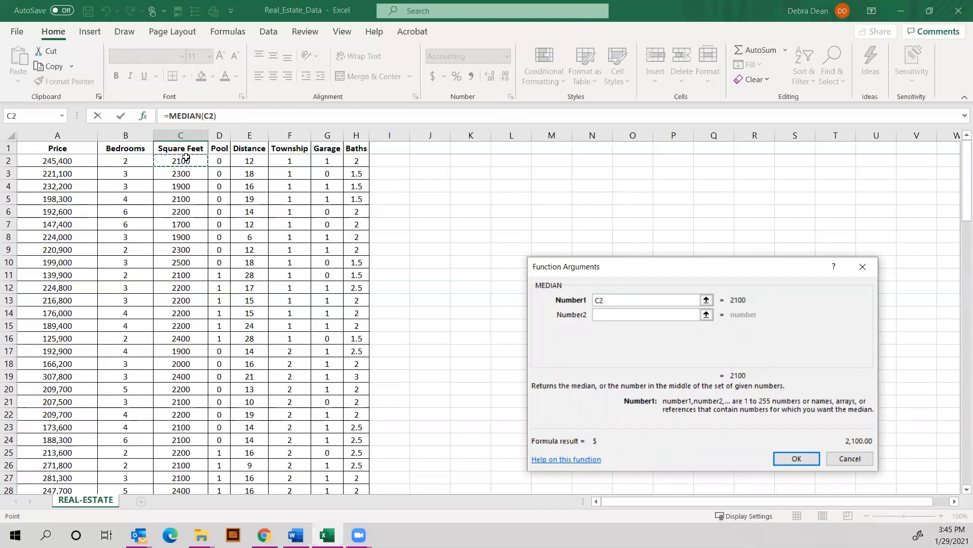
key(ctrl+shift+Down)
key(Return)
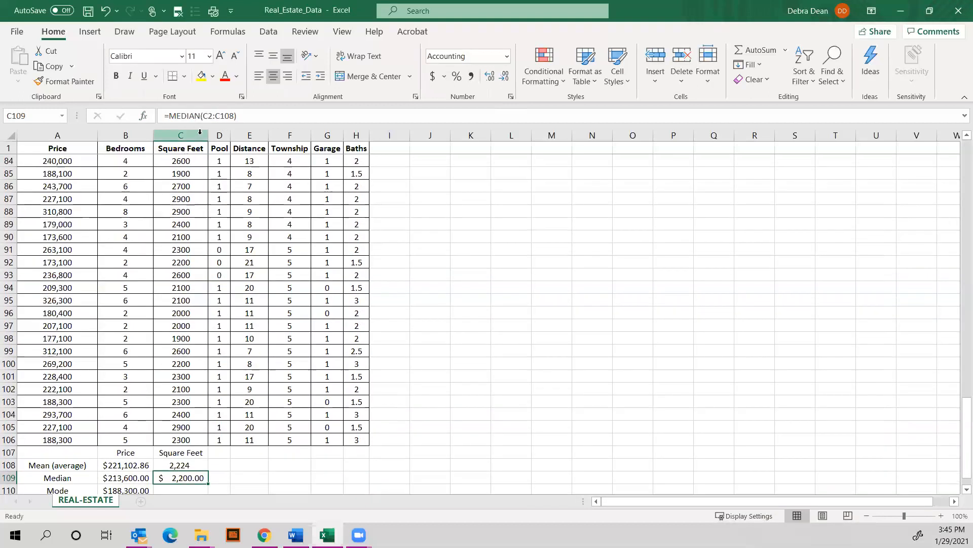
Step: Format cells C109:C111 as Number with 0 decimal places
click(200, 465)
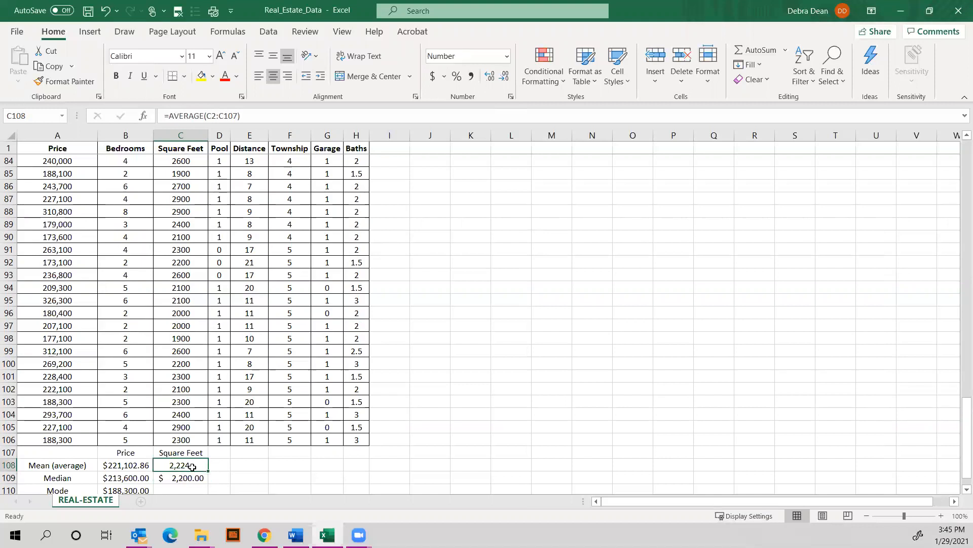
mouse_move(189, 477)
mouse_down()
mouse_move(192, 507)
mouse_move(185, 469)
mouse_up()
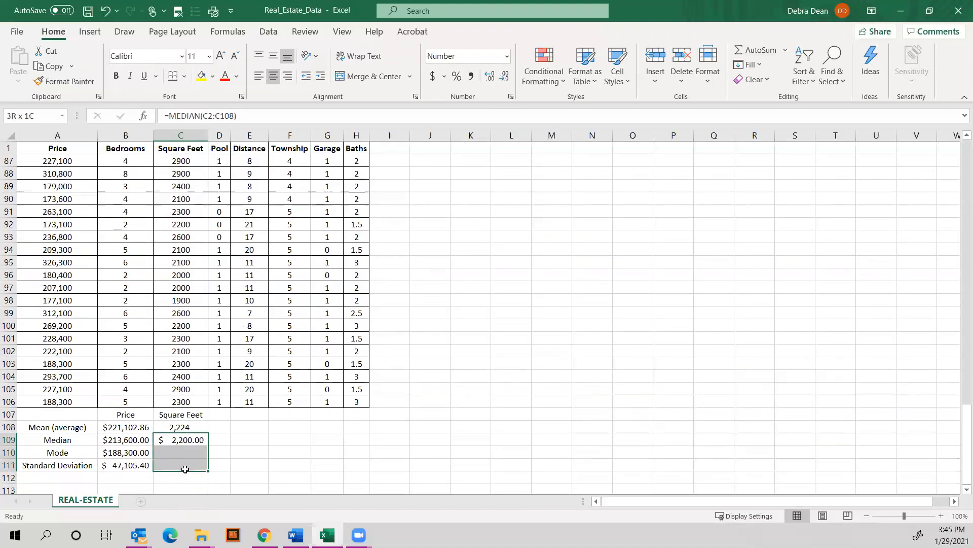
click(510, 97)
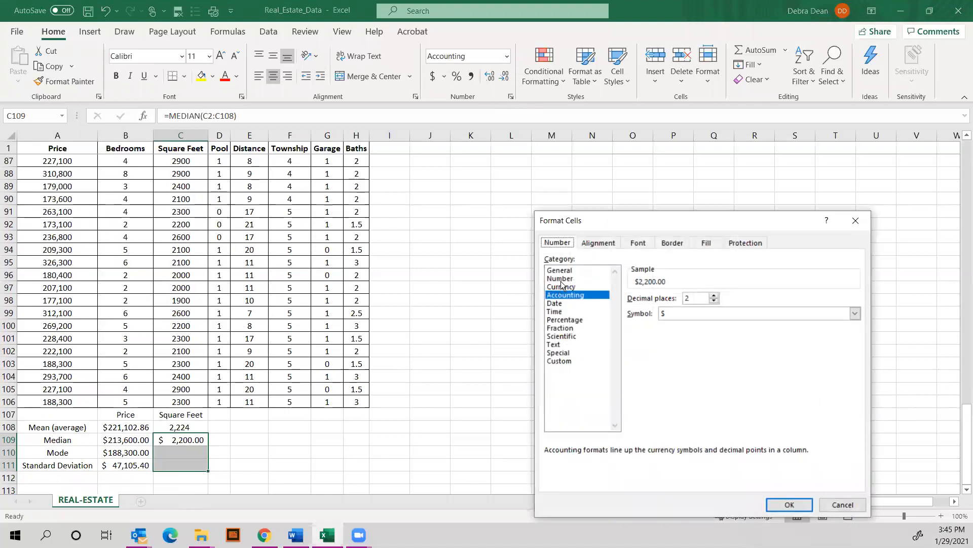
click(560, 280)
click(714, 301)
click(714, 301)
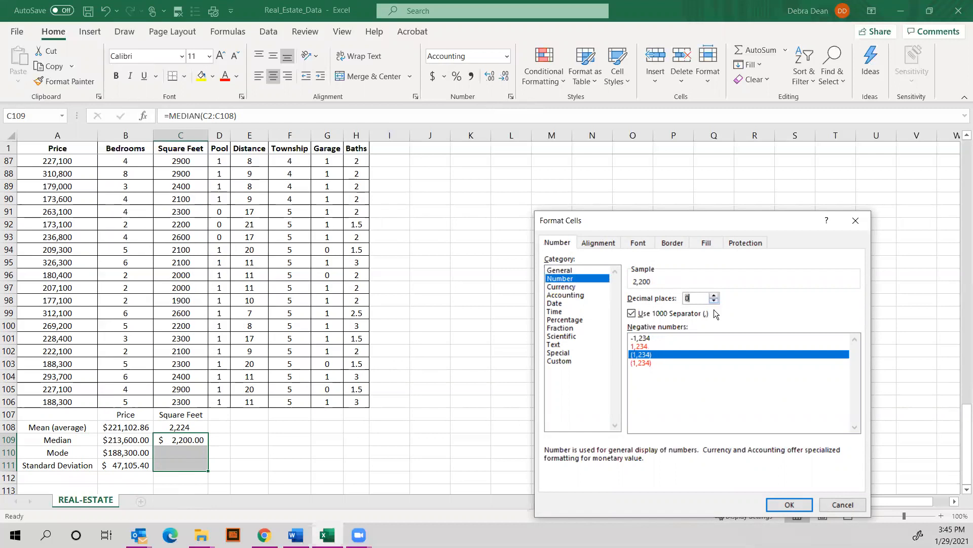
click(790, 504)
drag(194, 441, 187, 436)
Step: Calculate the mode of the square footage in cell C110 by inserting the MODE function with the range C2:C109
click(183, 450)
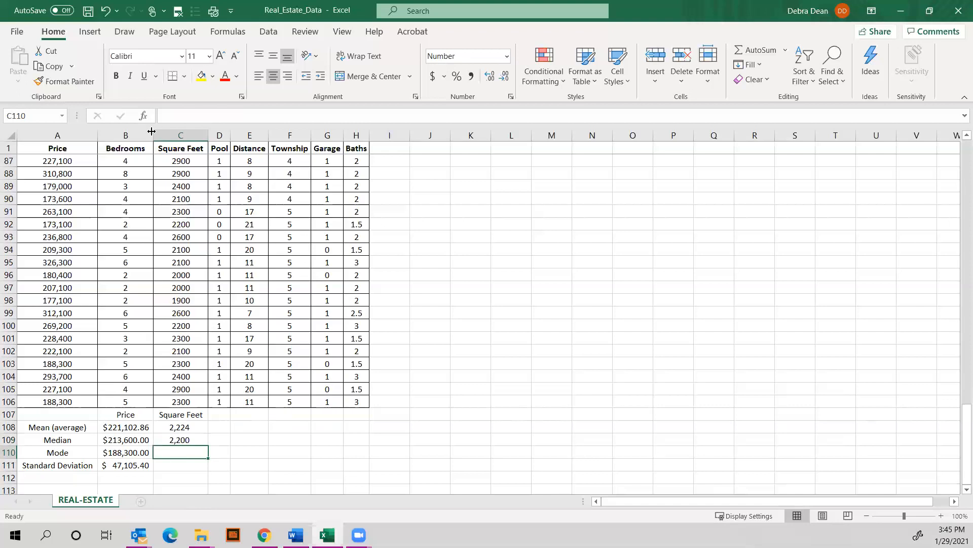
click(143, 116)
text(mode)
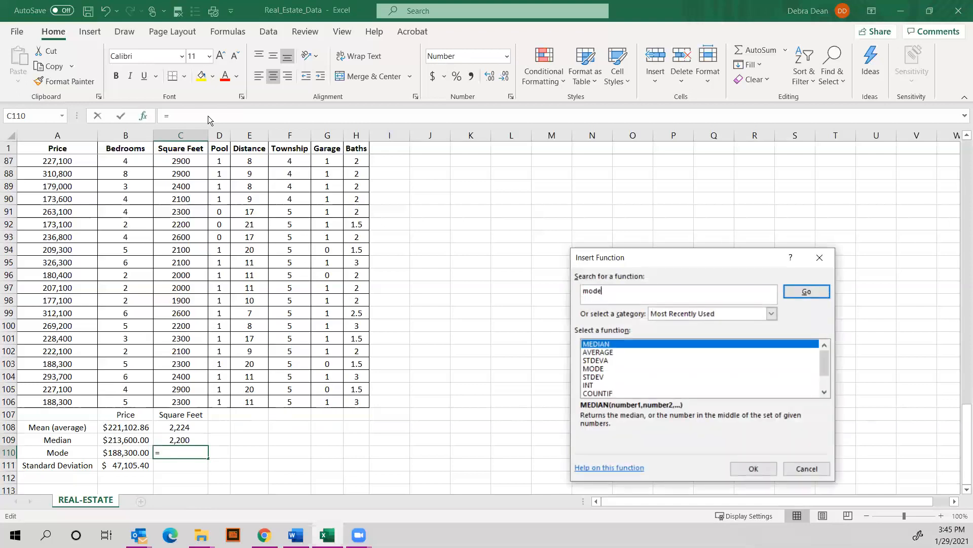
key(Return)
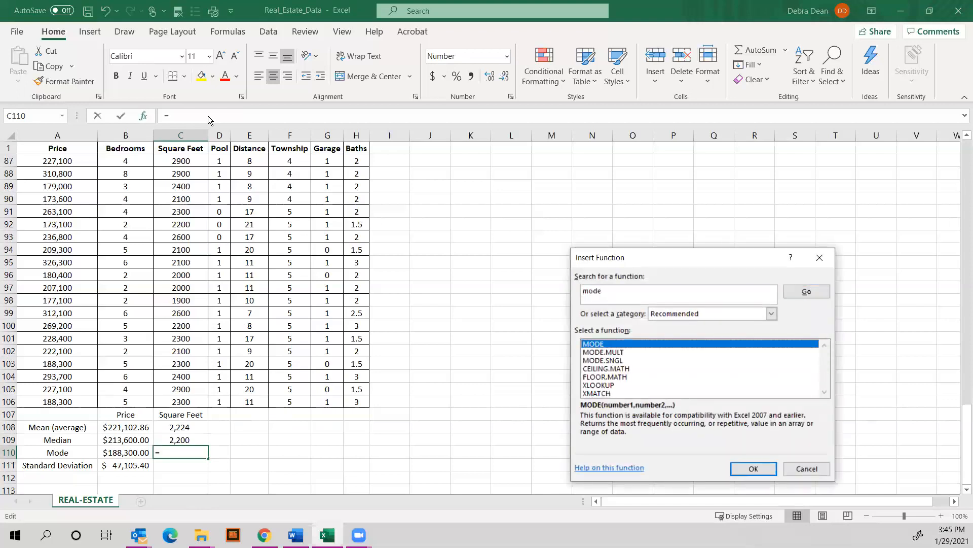
double_click(619, 346)
scroll(230, 248, up, 19)
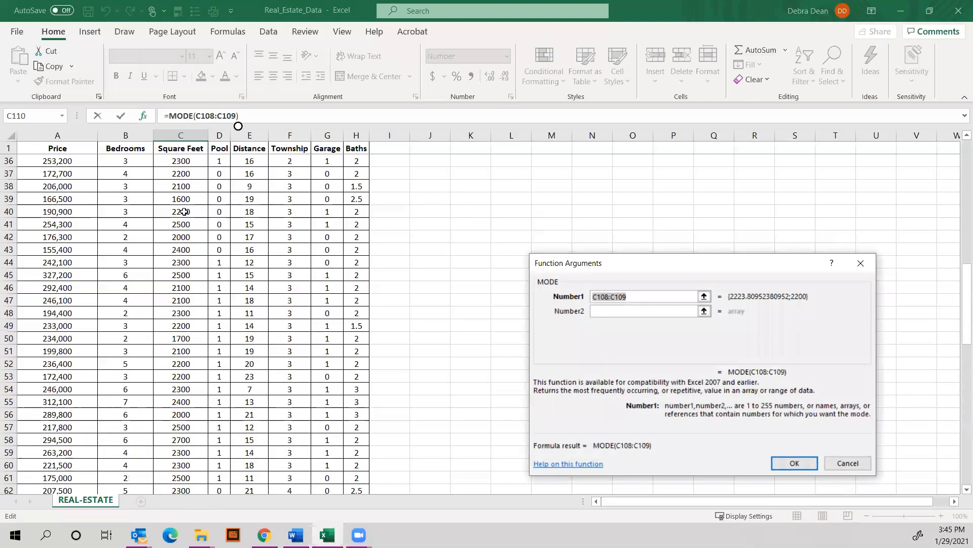
click(186, 162)
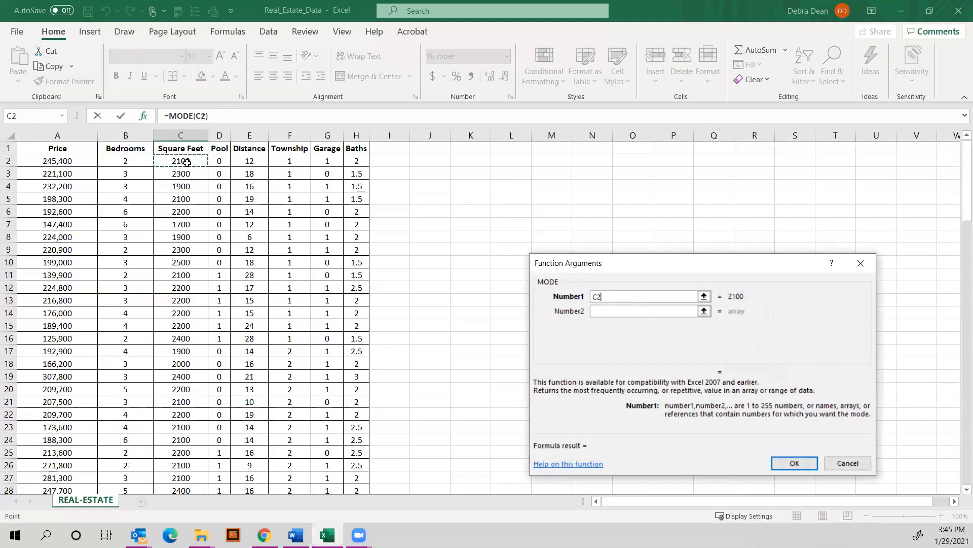
key(ctrl+shift+Down)
key(Return)
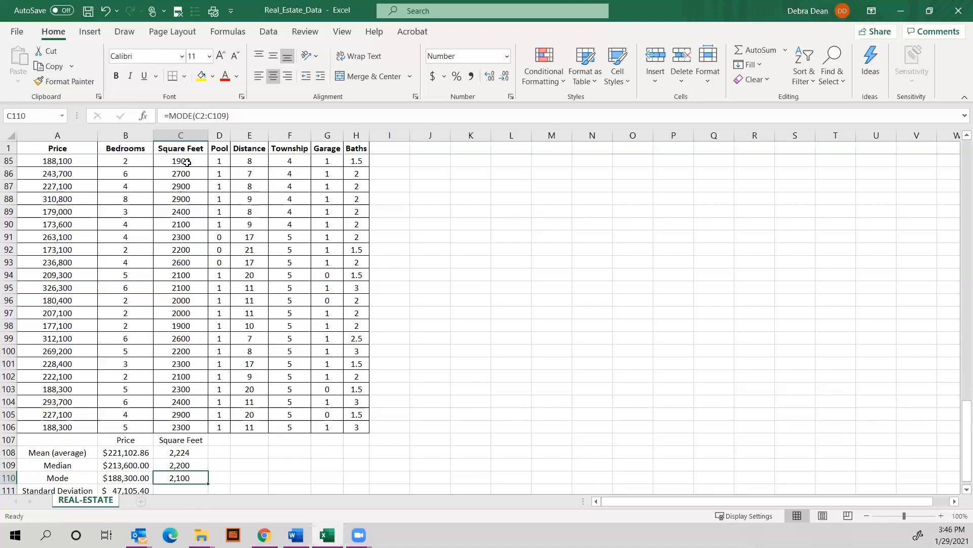
Step: Correct the MODE formula in C110 to the range C2:C106 and check which cells it covers
double_click(186, 475)
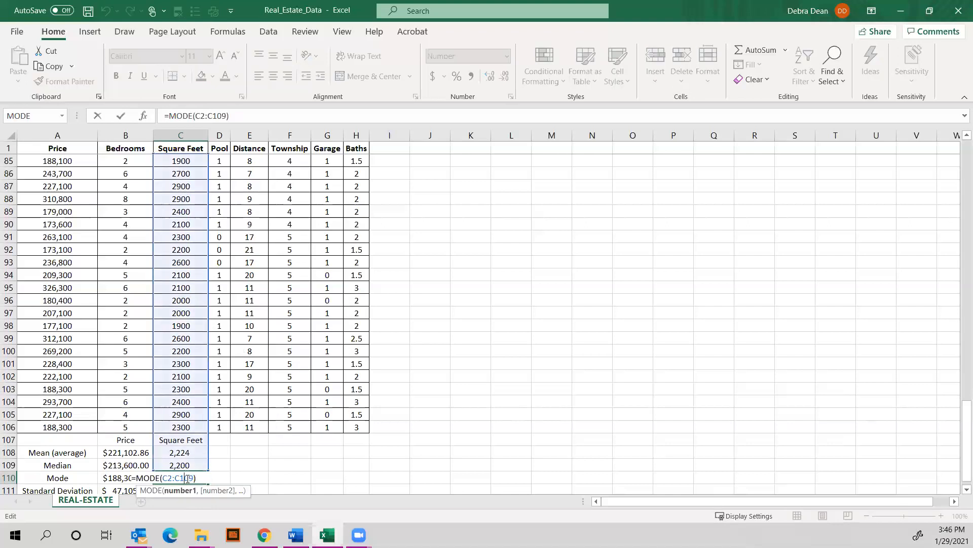
scroll(279, 437, down, 2)
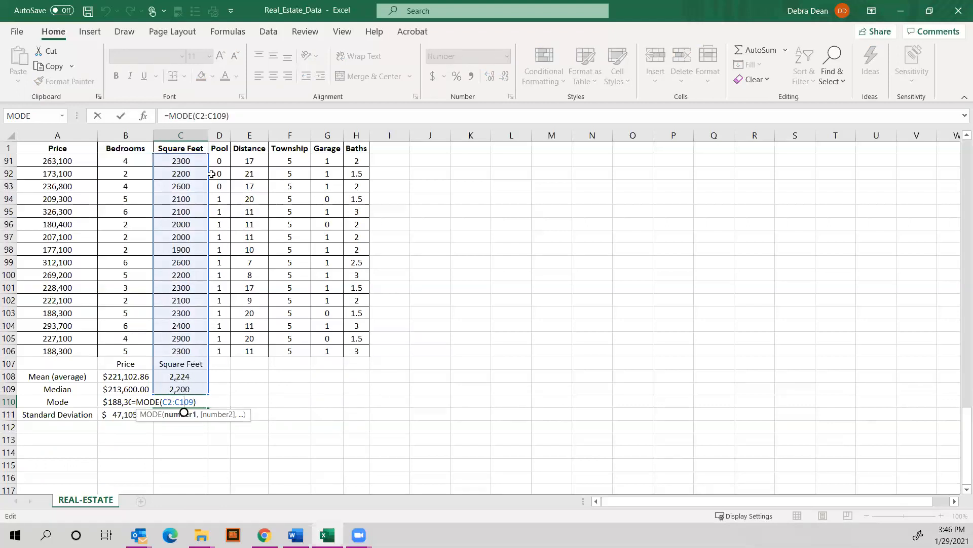
click(226, 115)
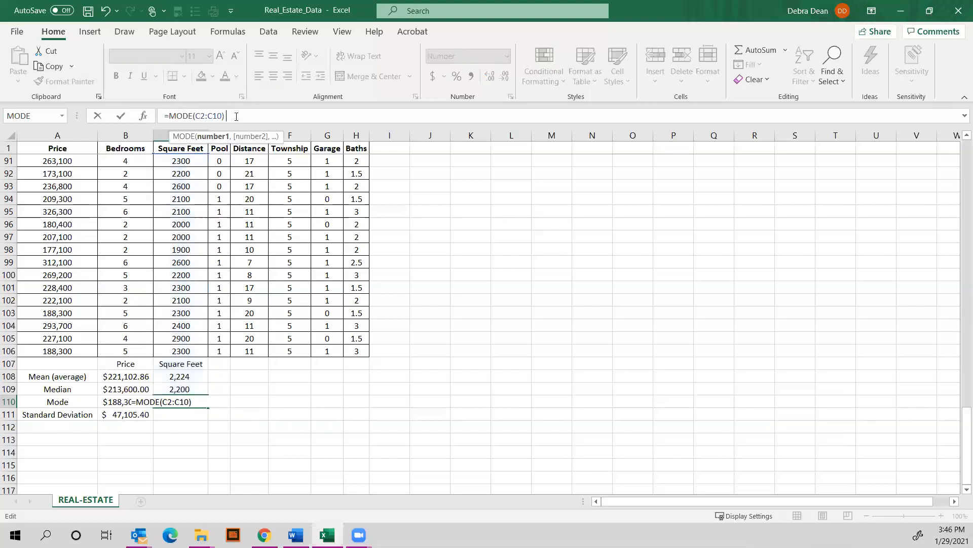
key(Return)
double_click(174, 402)
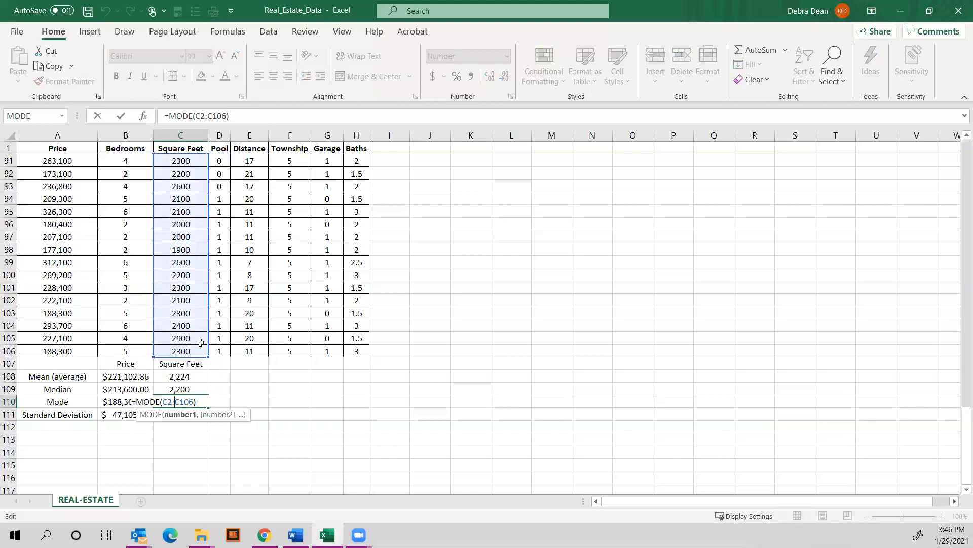
key(ctrl+Return)
Step: Change the range of the MEDIAN formula in C109 to C2:C107 and select the mean in C108
click(185, 385)
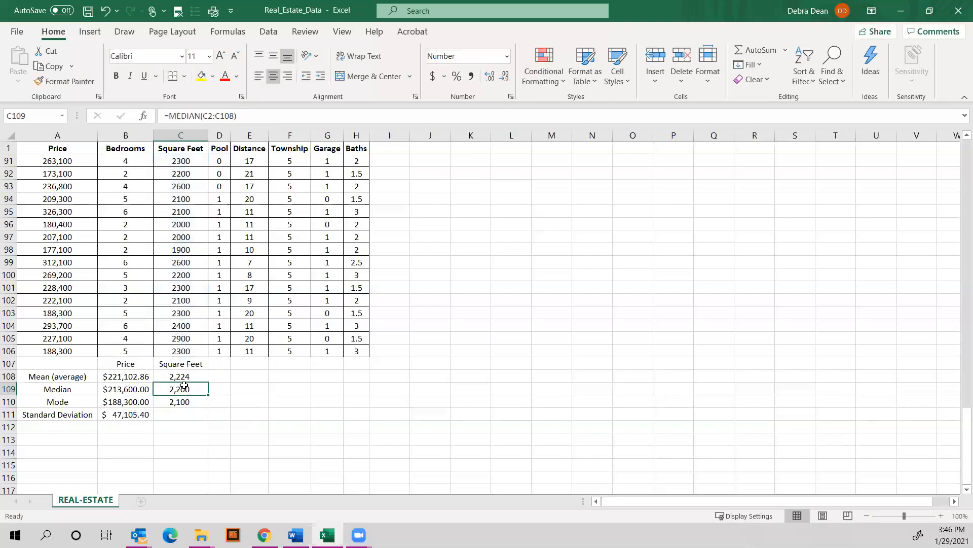
drag(235, 116, 231, 115)
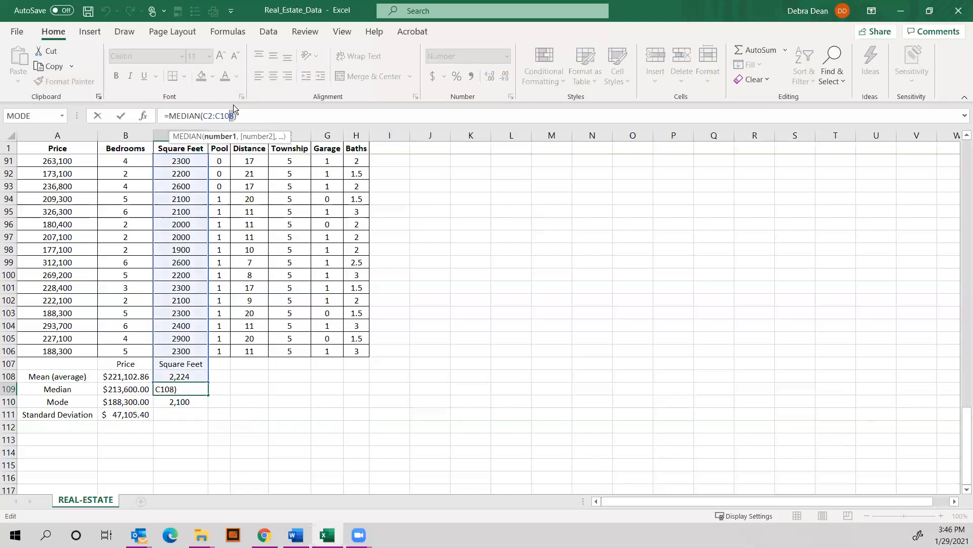
text(7)
key(Return)
key(Up)
key(Up)
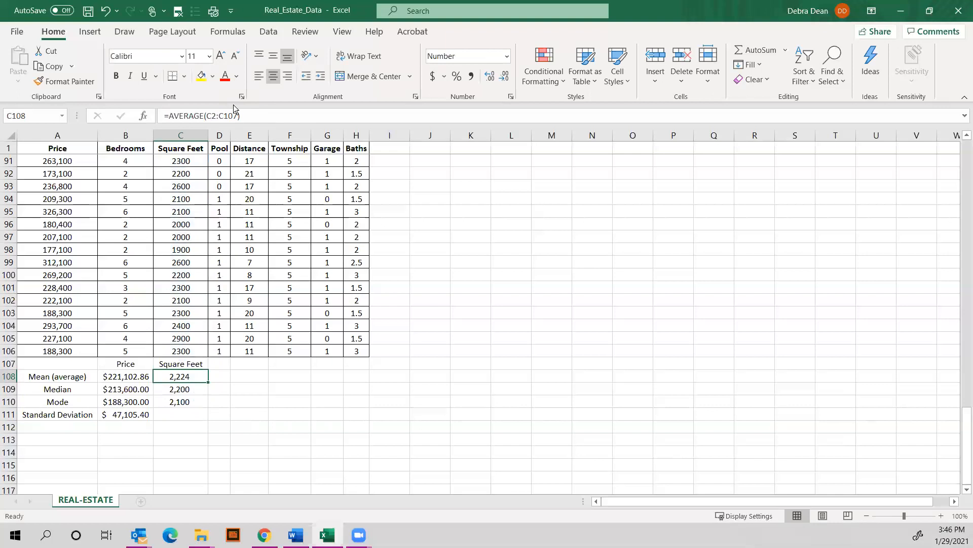
Step: Correct the range of the AVERAGE formula in C108 to C2:C106
click(238, 115)
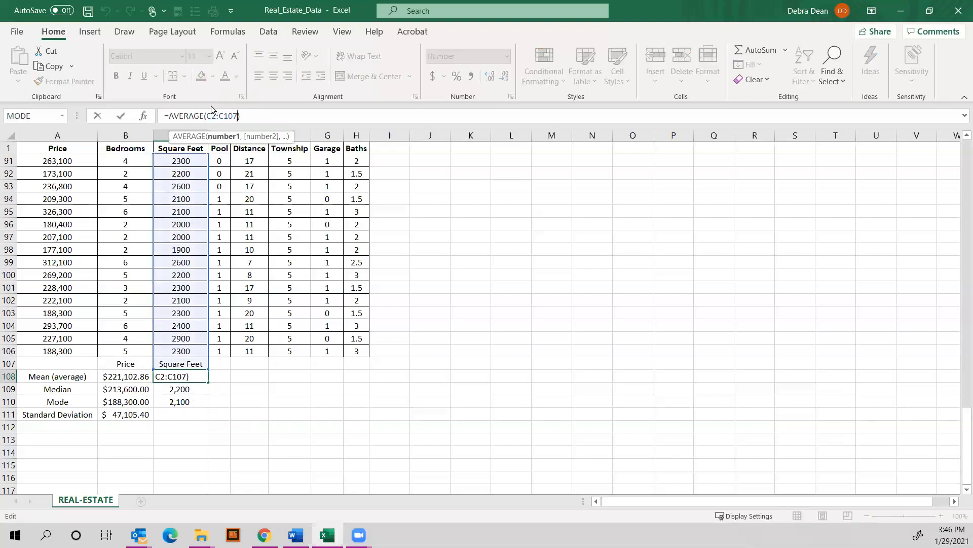
key(BackSpace)
text(6)
key(Return)
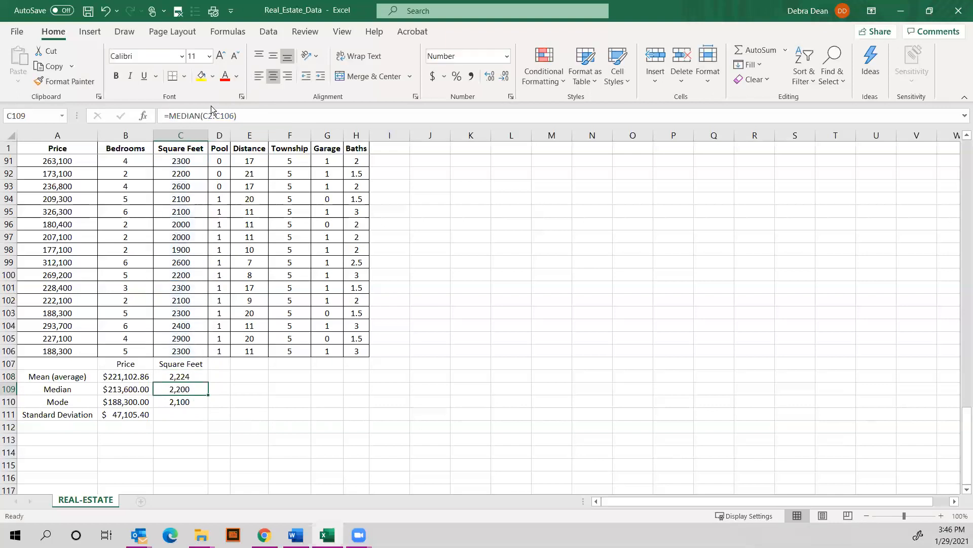
Step: Insert a blank row at row 107, between the data and the summary statistics
right_click(12, 364)
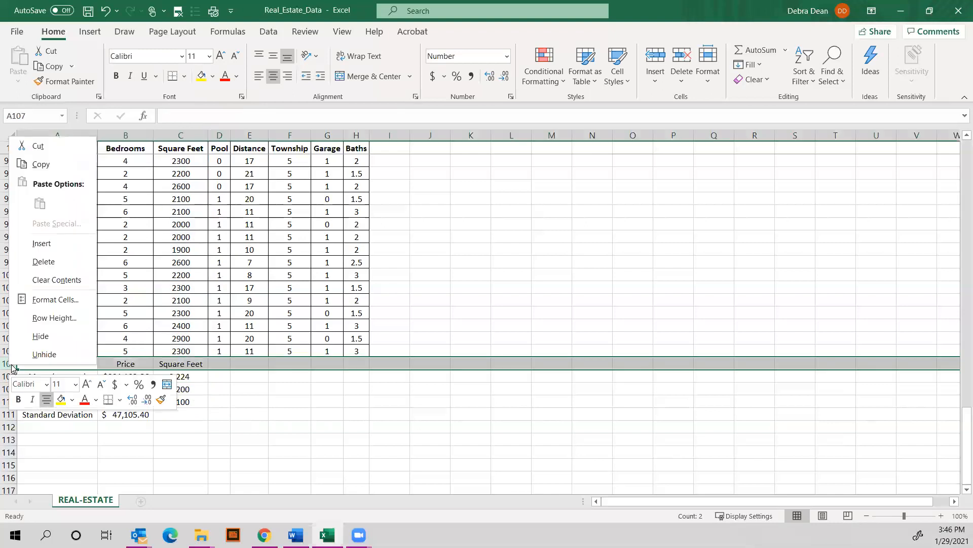
click(41, 245)
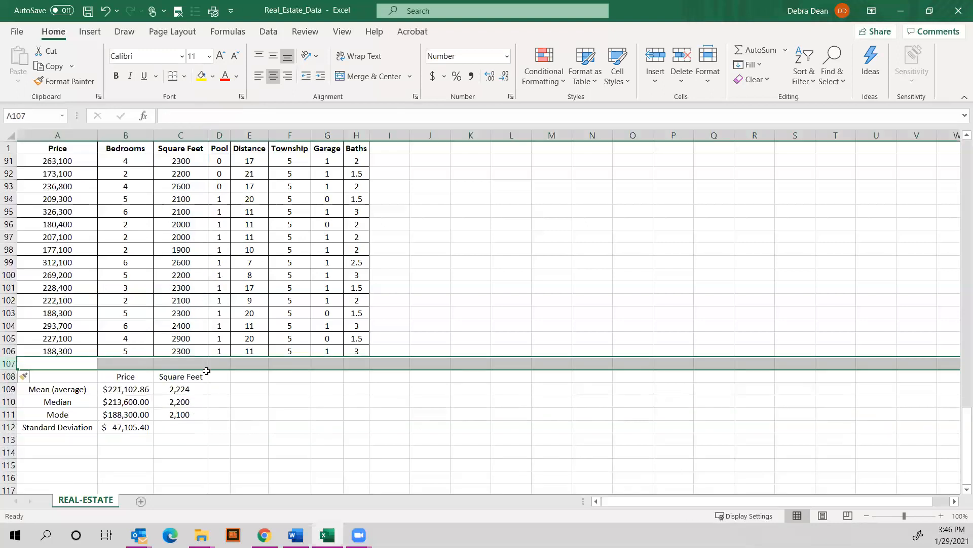
click(181, 365)
Step: Calculate the standard deviation of the square footage in cell C112 by inserting the STDEV function with the range C2:C106
click(187, 428)
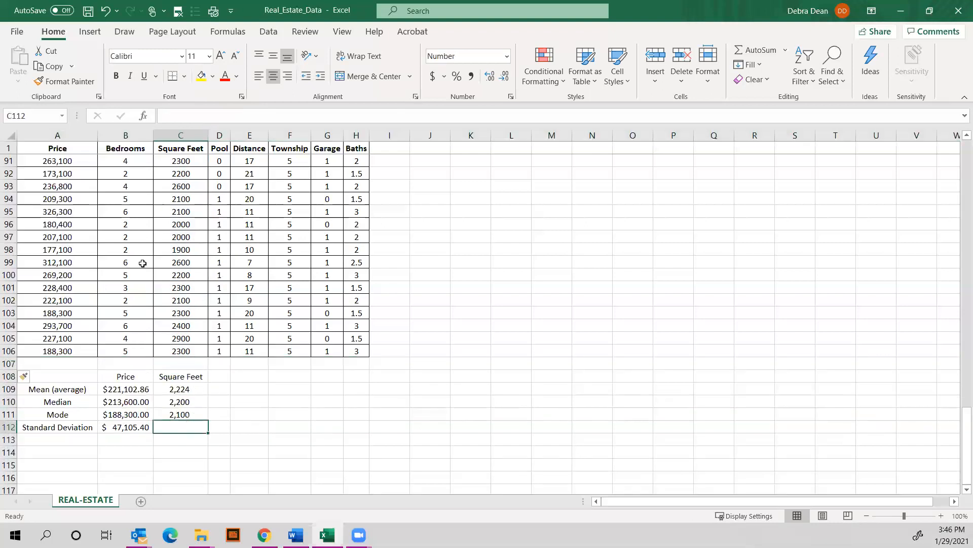
click(144, 115)
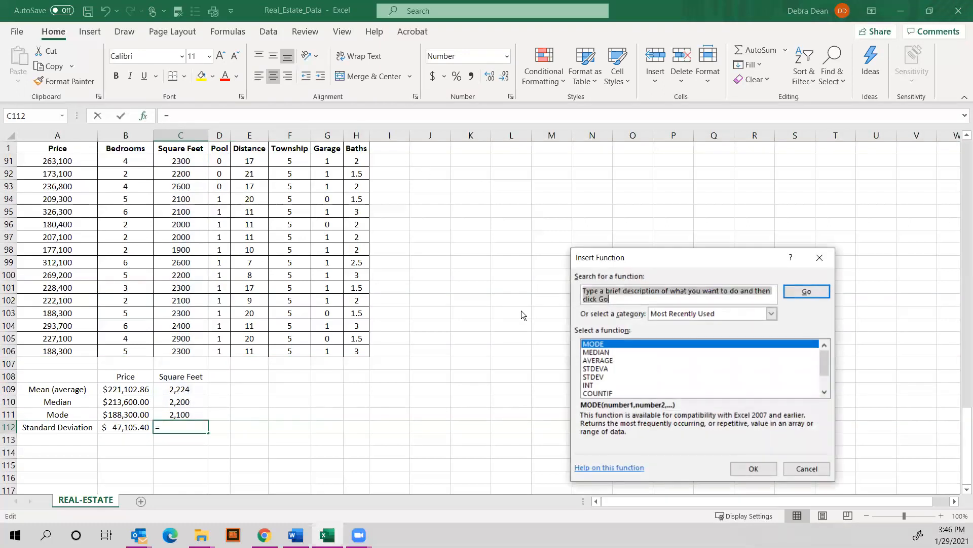
text(stde)
key(Return)
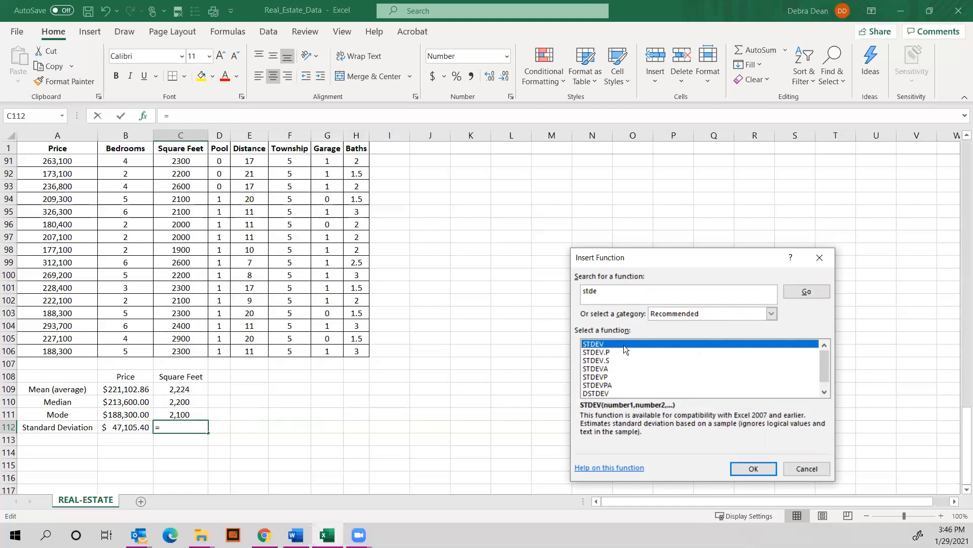
click(754, 468)
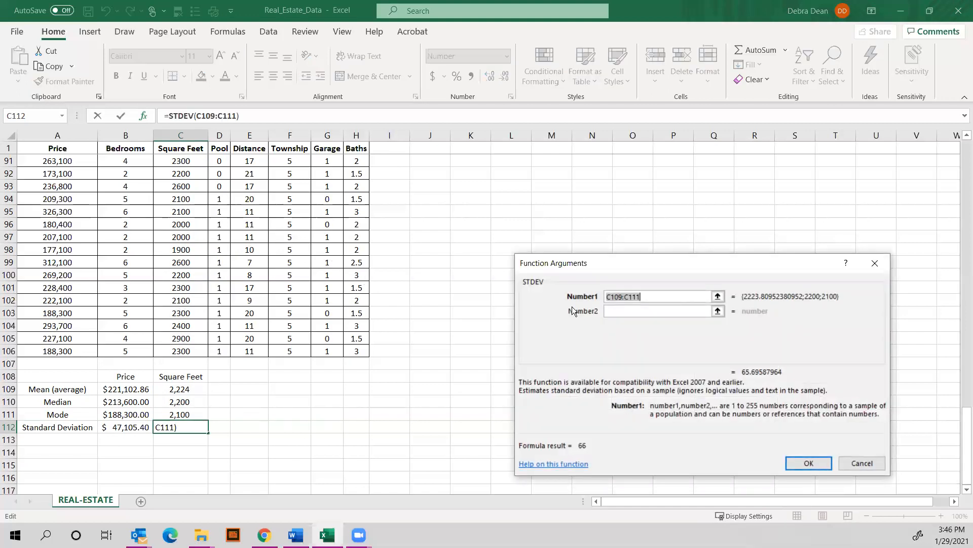
text(c2:)
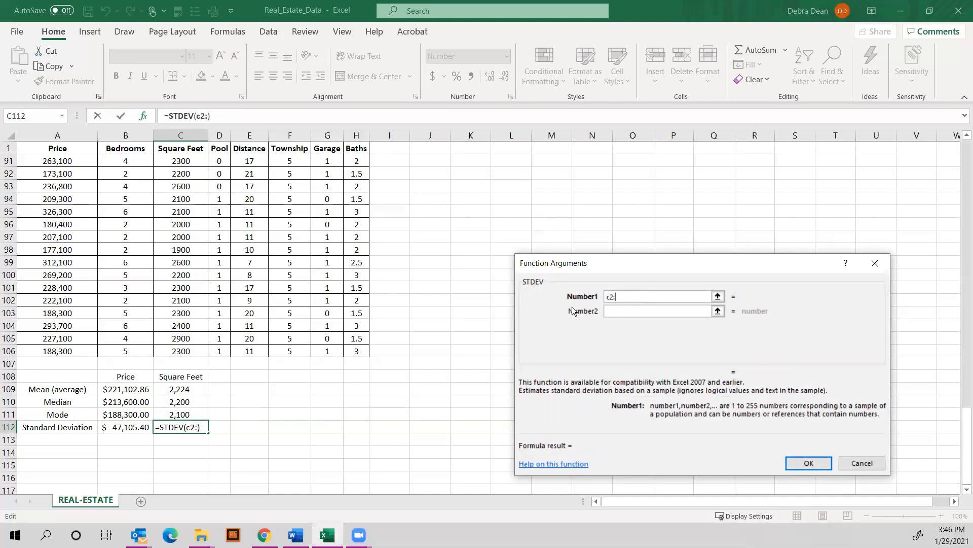
text(c106)
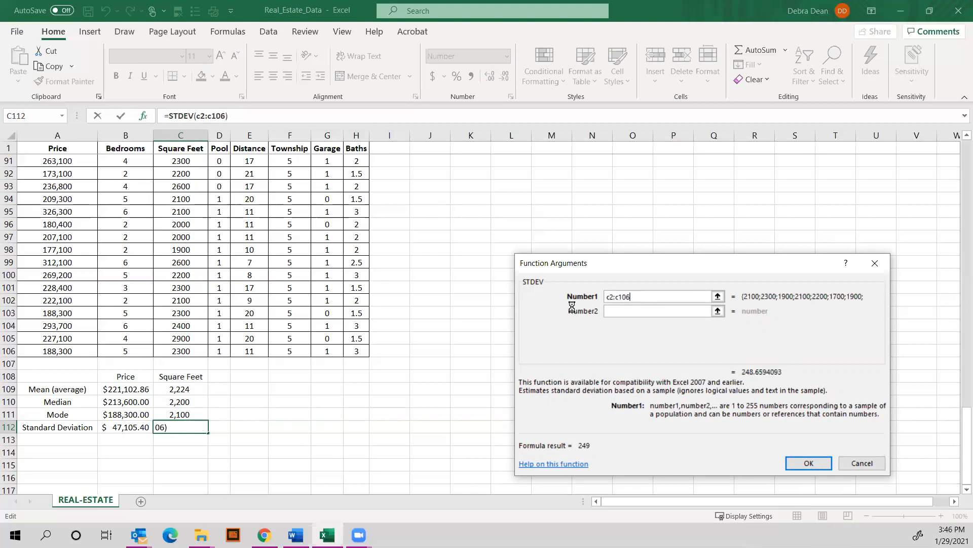
key(Return)
Step: Check which cells the STDEV formula in C112 covers, from the first to the last data row, and leave it as is
double_click(186, 428)
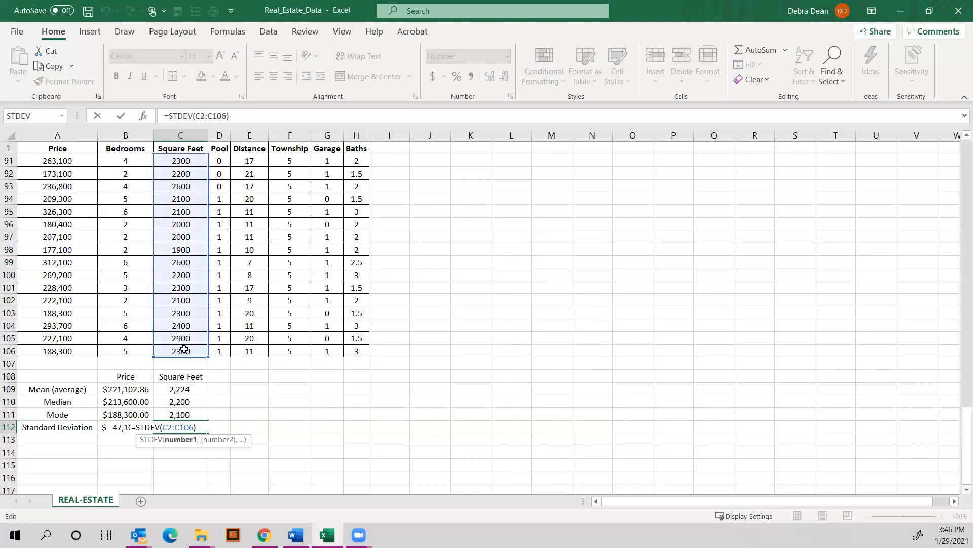
scroll(184, 349, up, 5)
scroll(185, 349, up, 20)
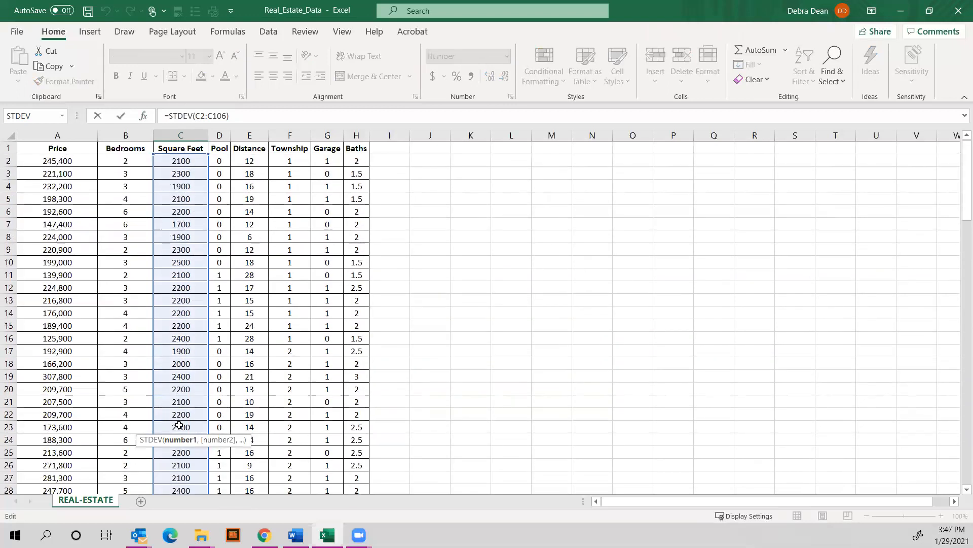
scroll(182, 421, down, 4)
scroll(182, 422, down, 20)
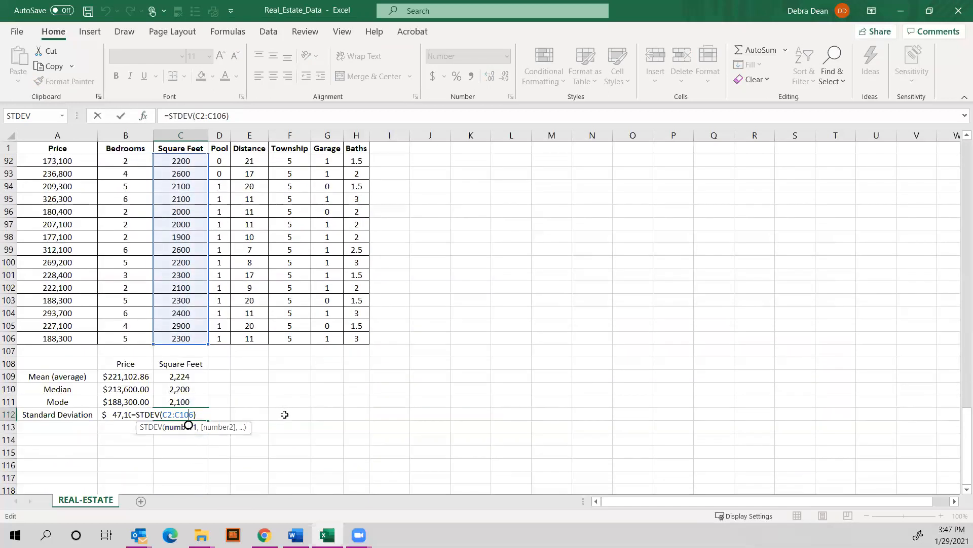
key(Return)
click(253, 423)
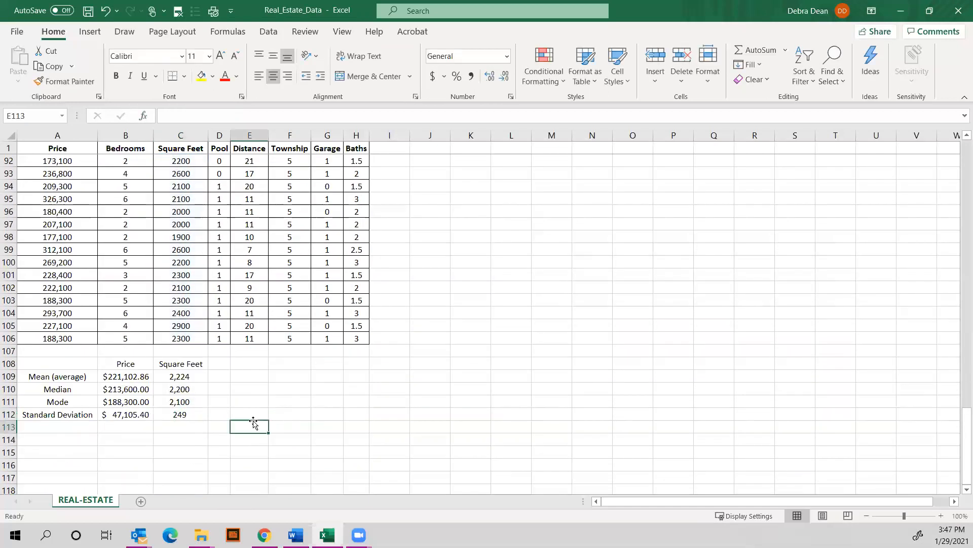